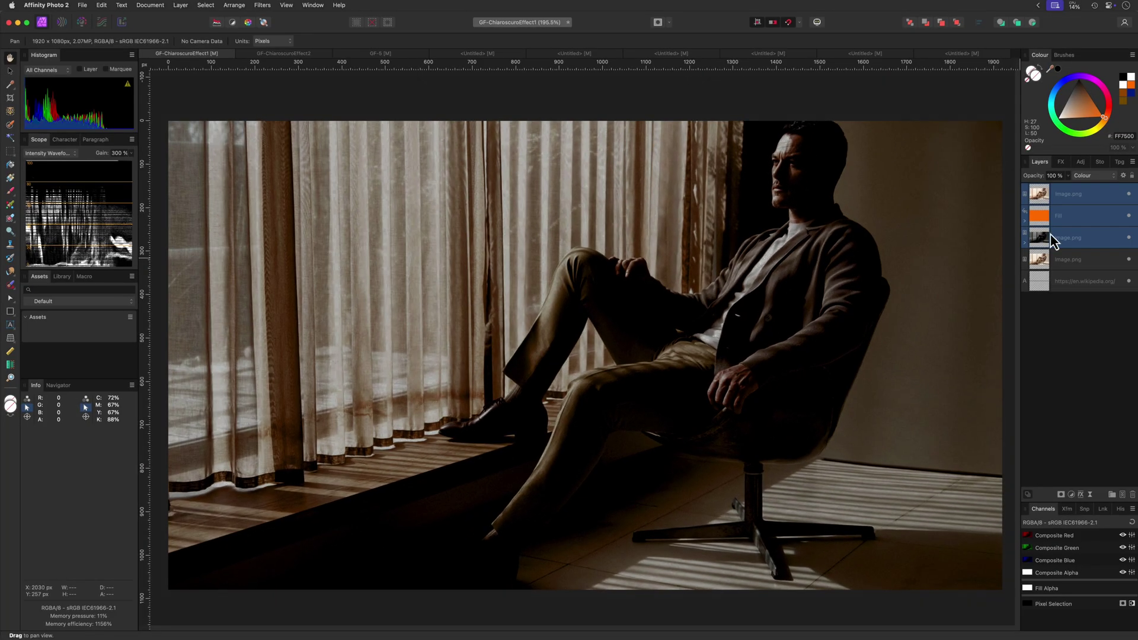
Delete the three finished grading layers and duplicate the original Image.png photo layer
key(Delete)
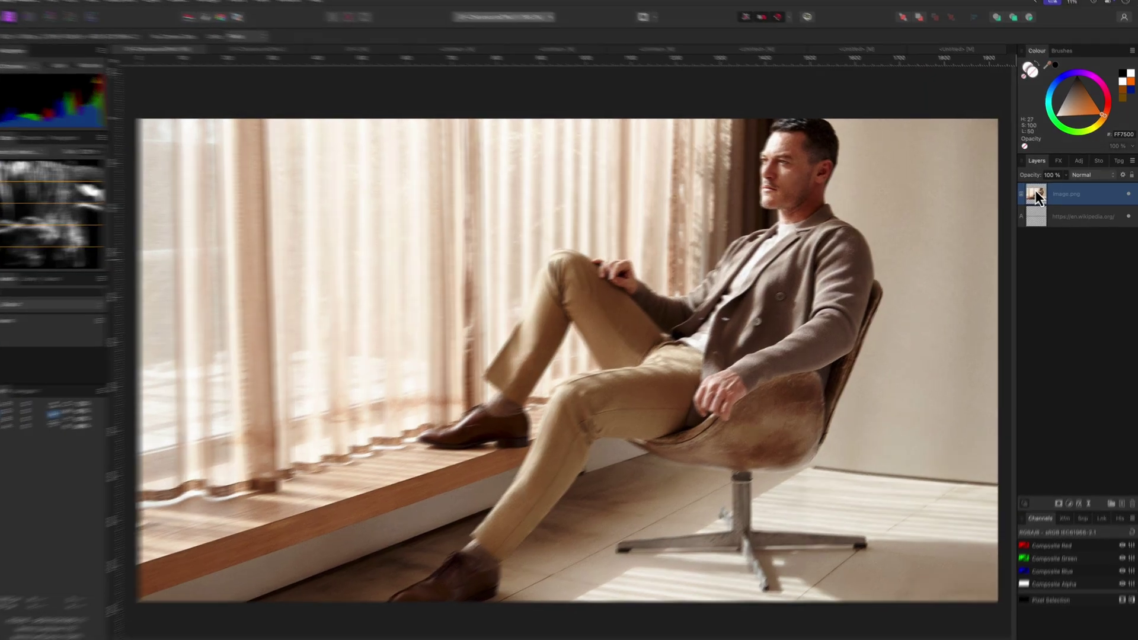
right_click(1038, 189)
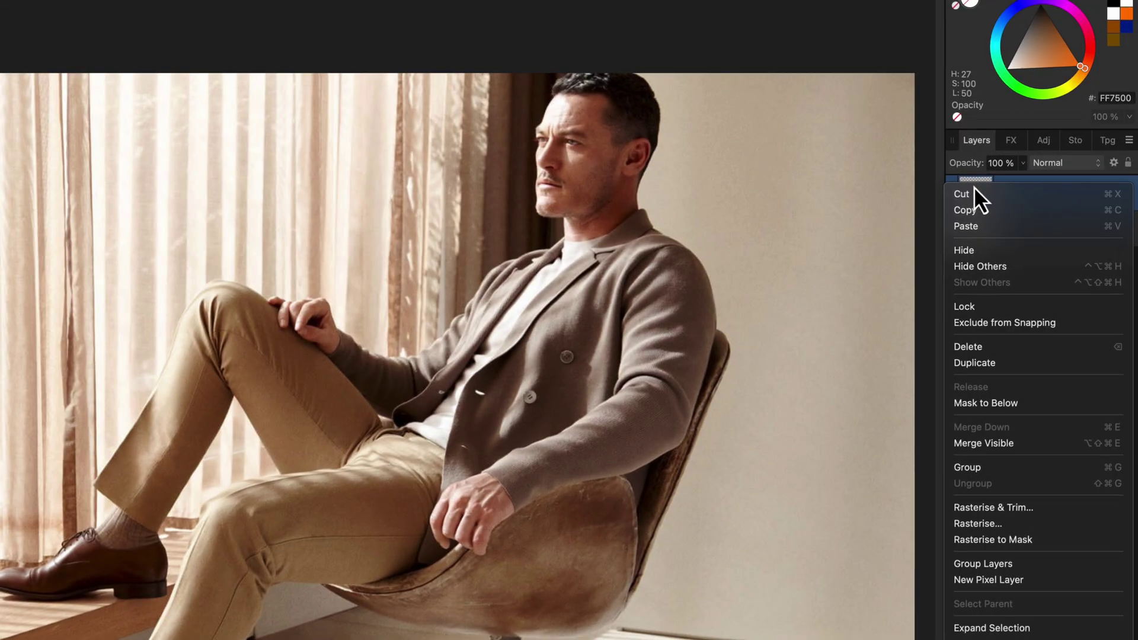
click(997, 360)
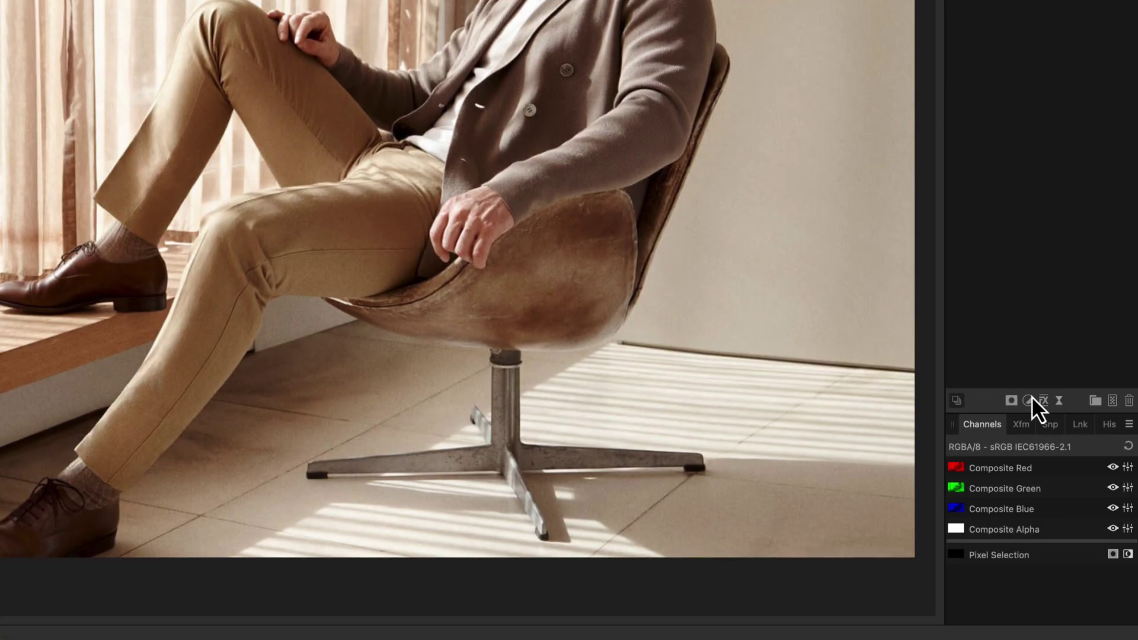
Add a Channel Mixer with Gray output and nest it inside the top Image.png copy
click(1030, 399)
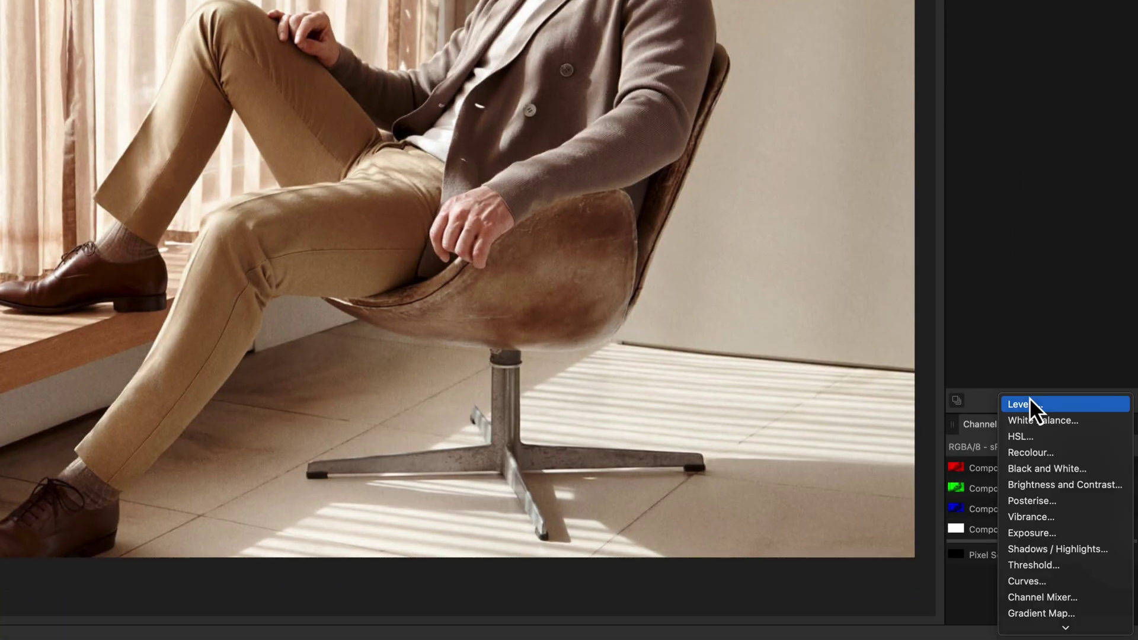
scroll(1047, 534, down, 3)
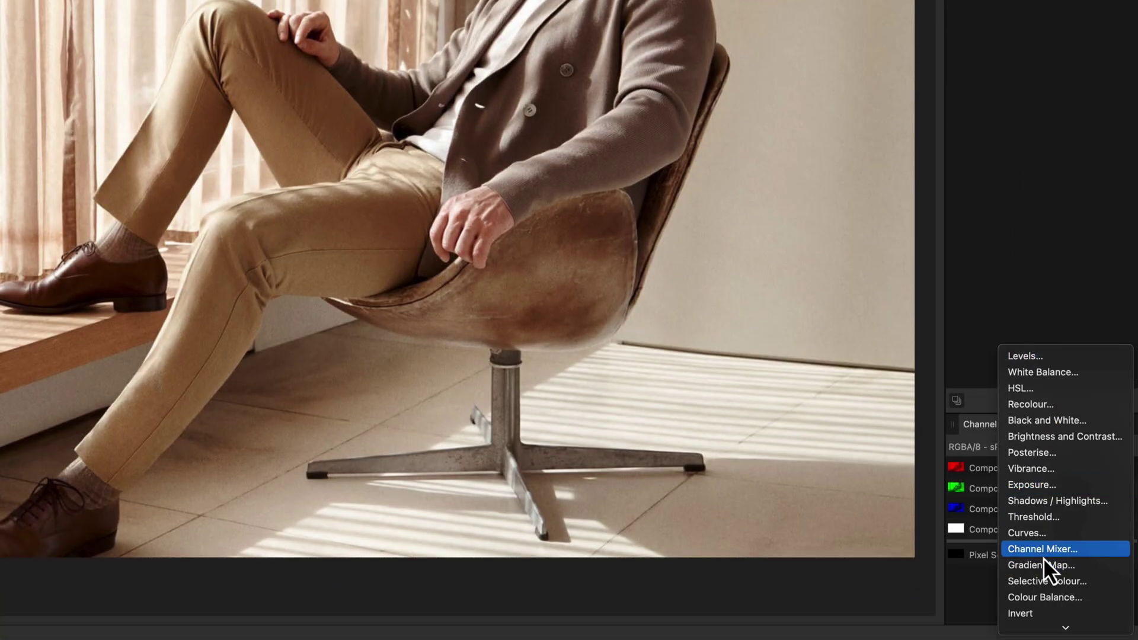
click(1044, 554)
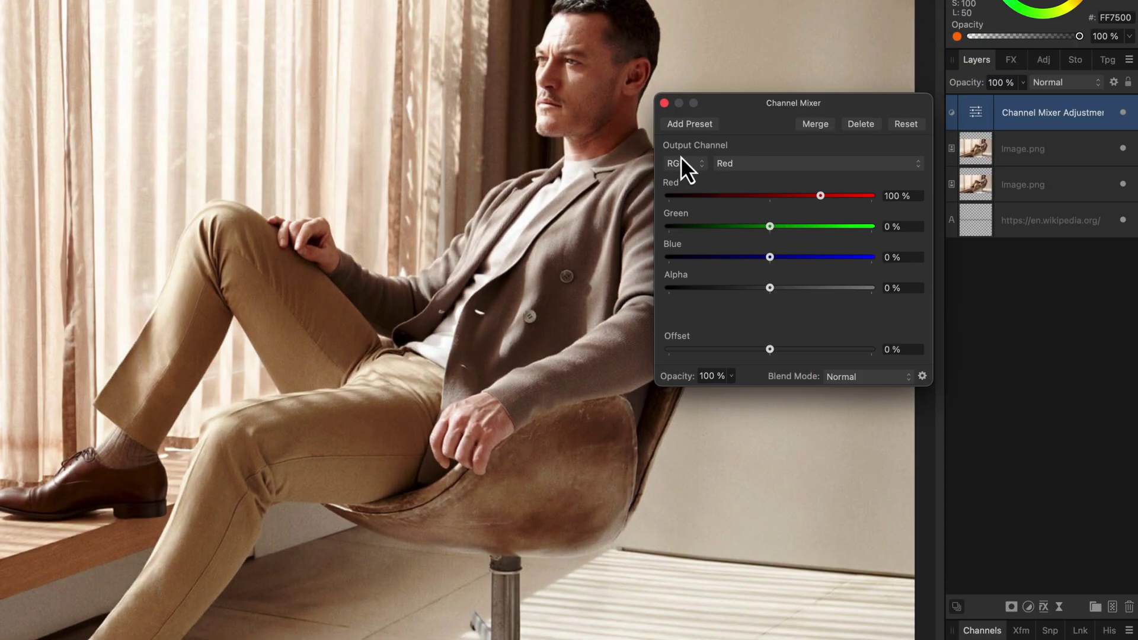
click(680, 157)
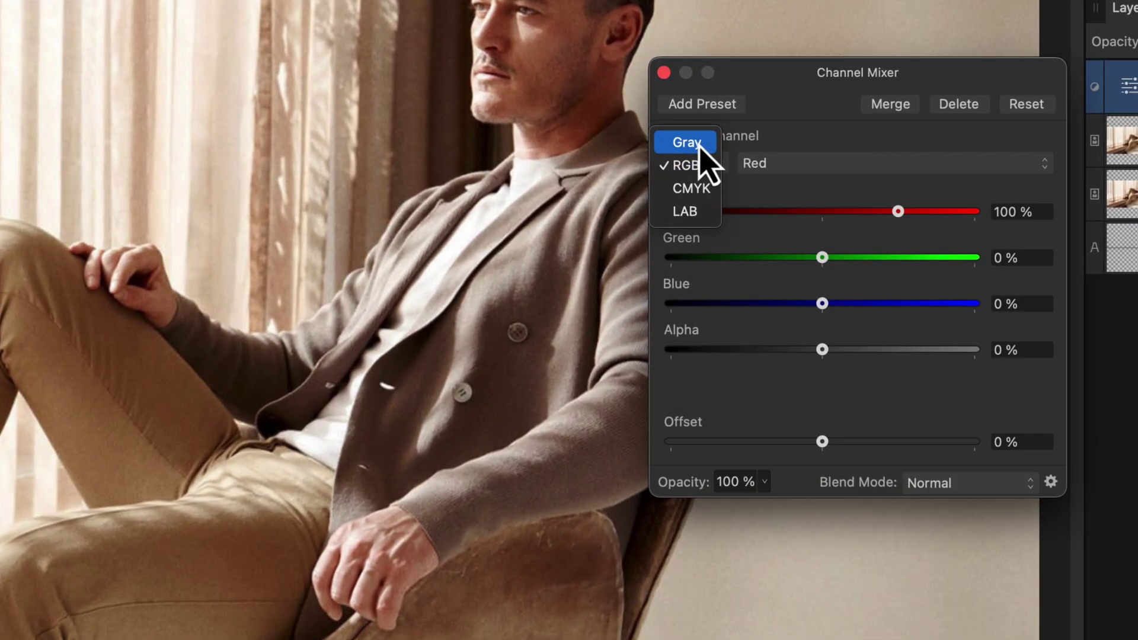
click(686, 146)
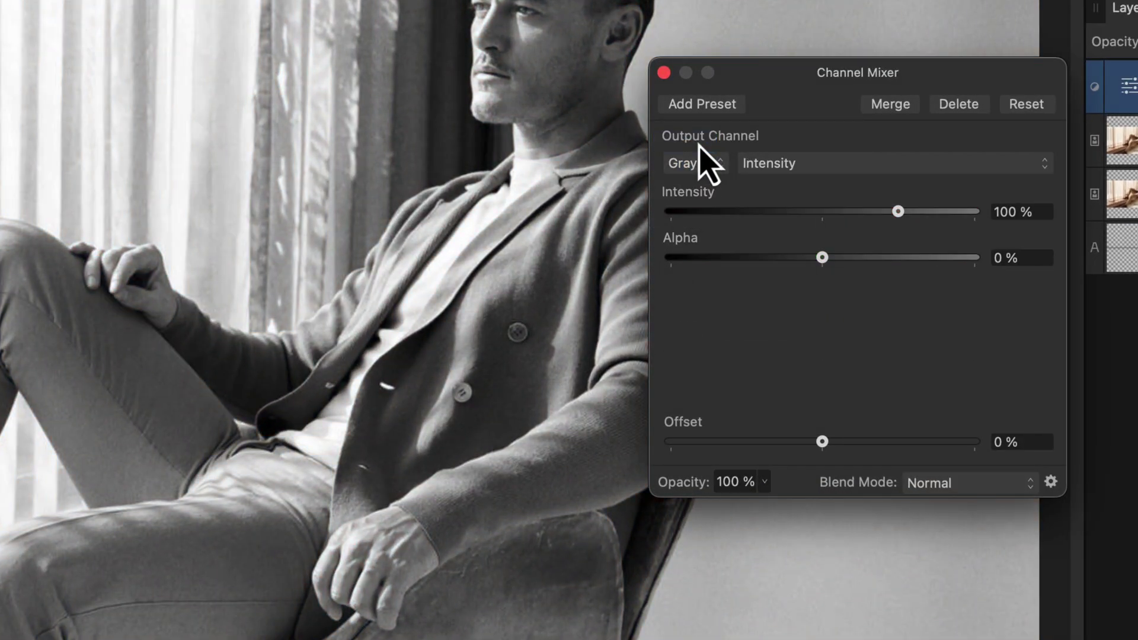
click(664, 72)
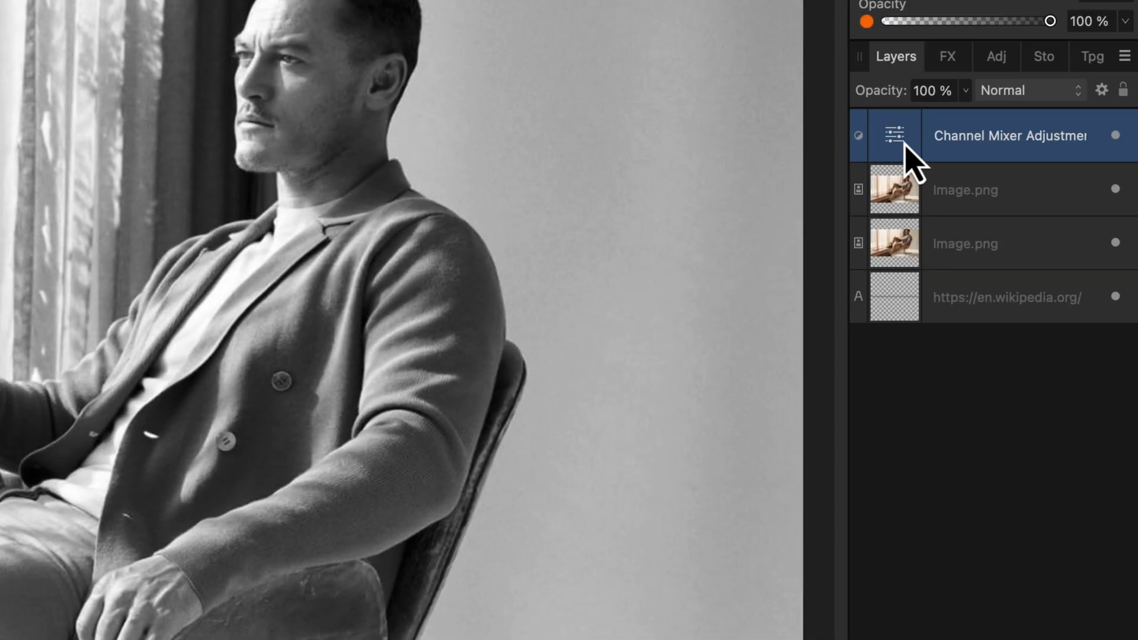
drag(905, 141, 992, 188)
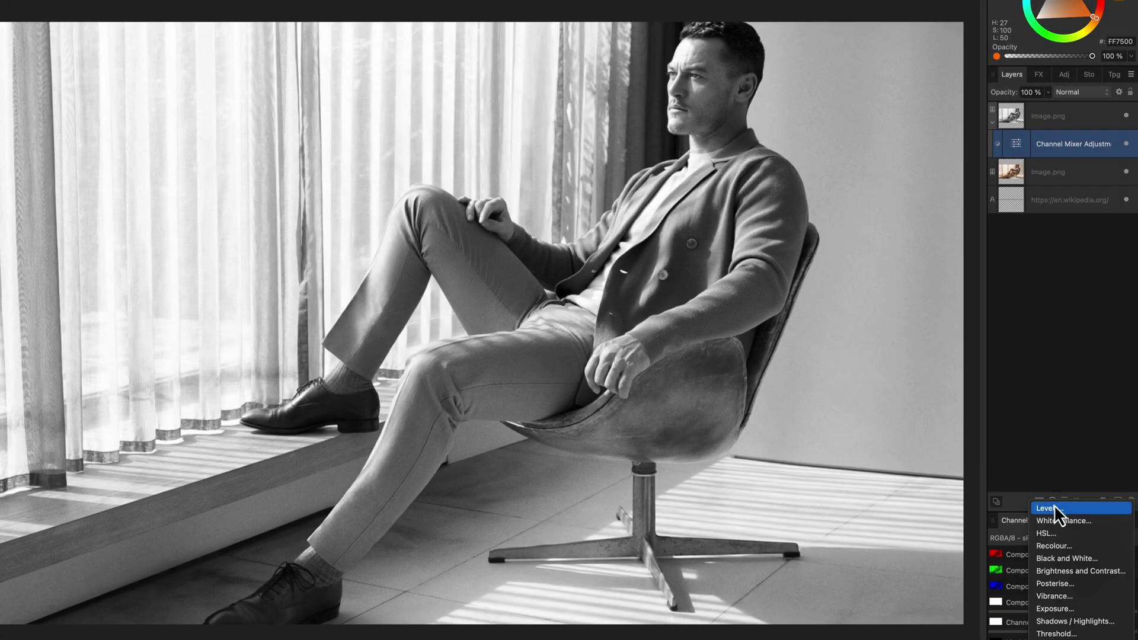
Add a Levels adjustment with the Black Level raised to 41%
click(1054, 507)
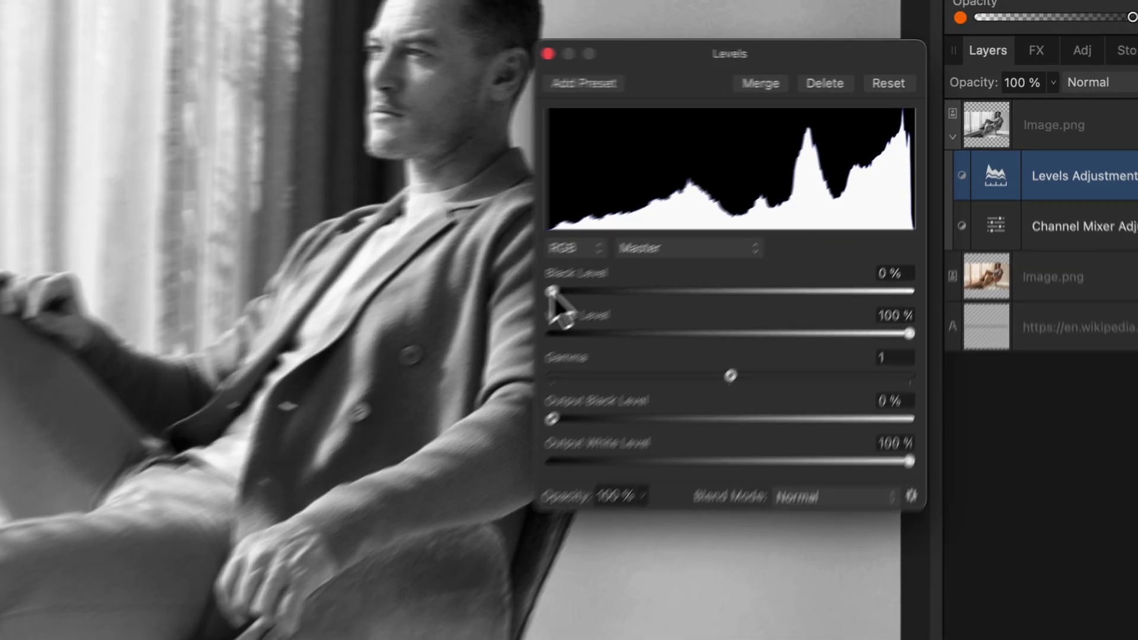
drag(559, 290, 594, 291)
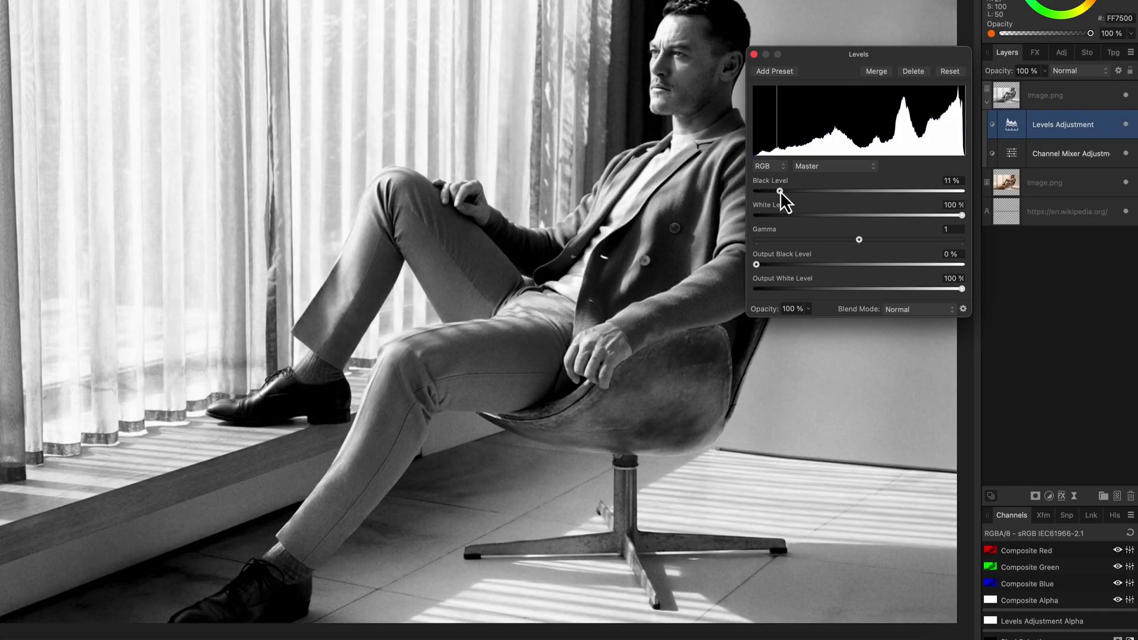
drag(780, 191, 841, 191)
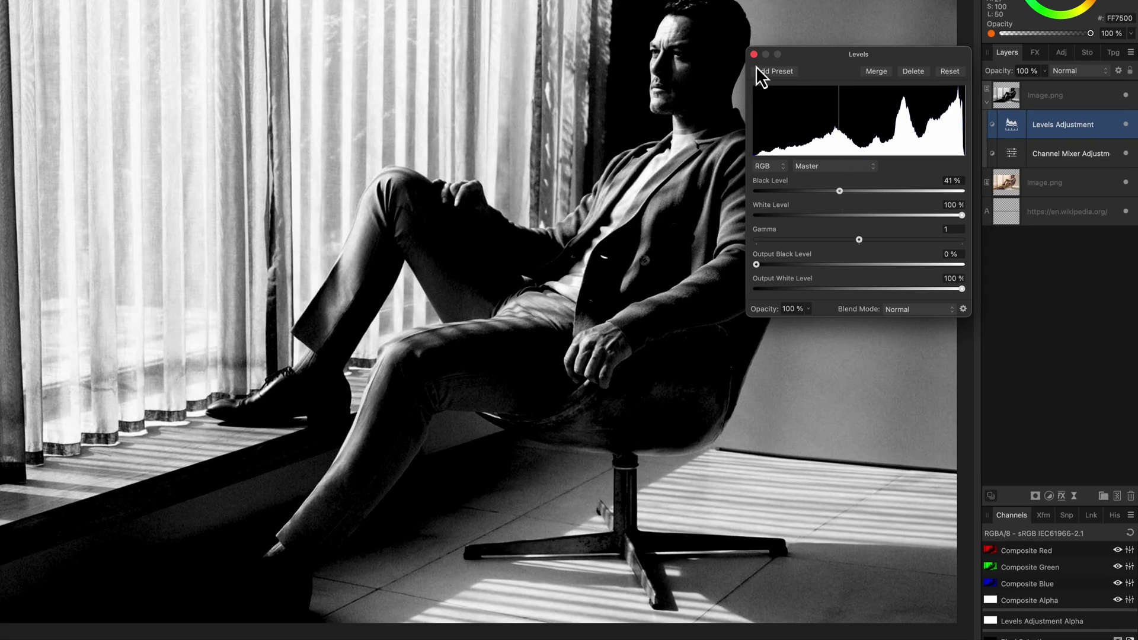
click(754, 53)
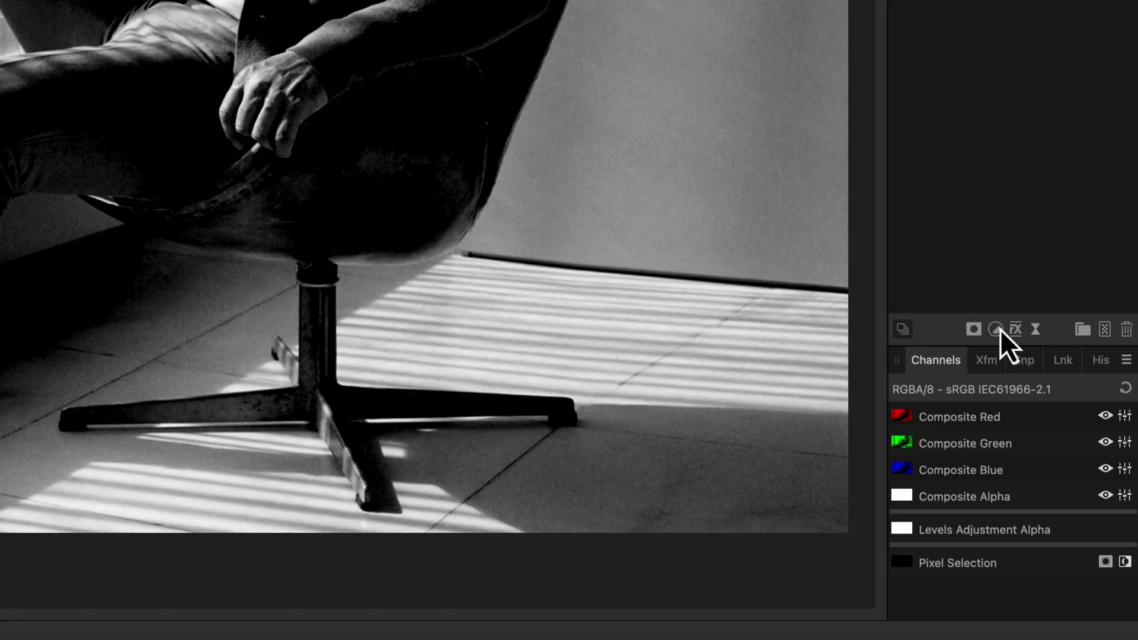
Add a Brightness / Contrast adjustment at -80% brightness and 33% contrast
click(1033, 427)
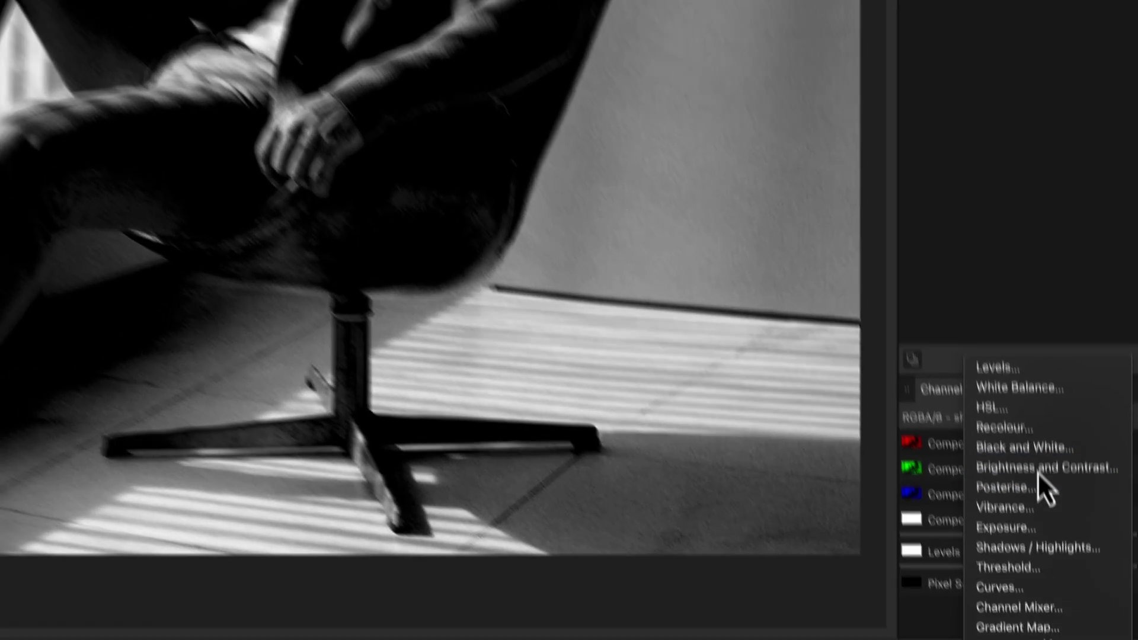
click(1034, 442)
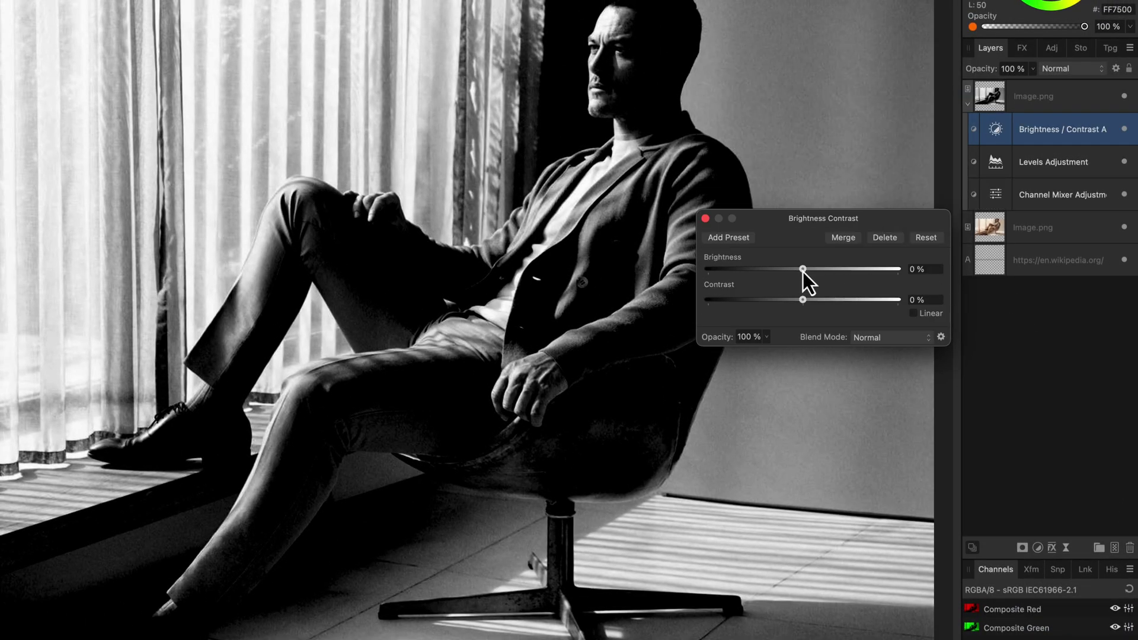
drag(803, 270, 727, 273)
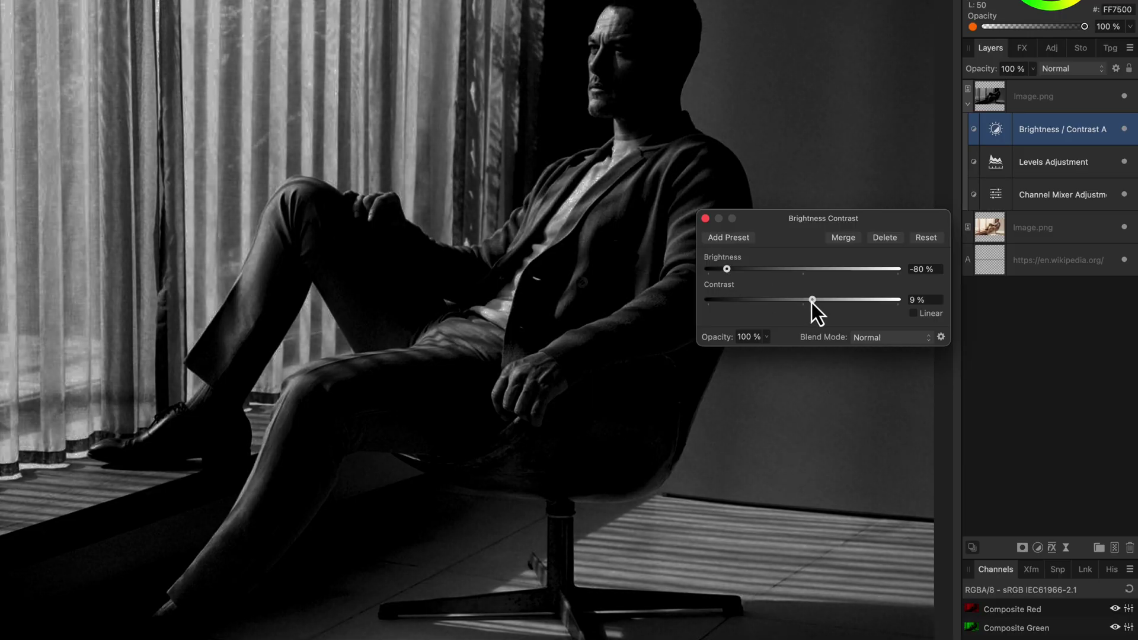
drag(812, 303, 834, 304)
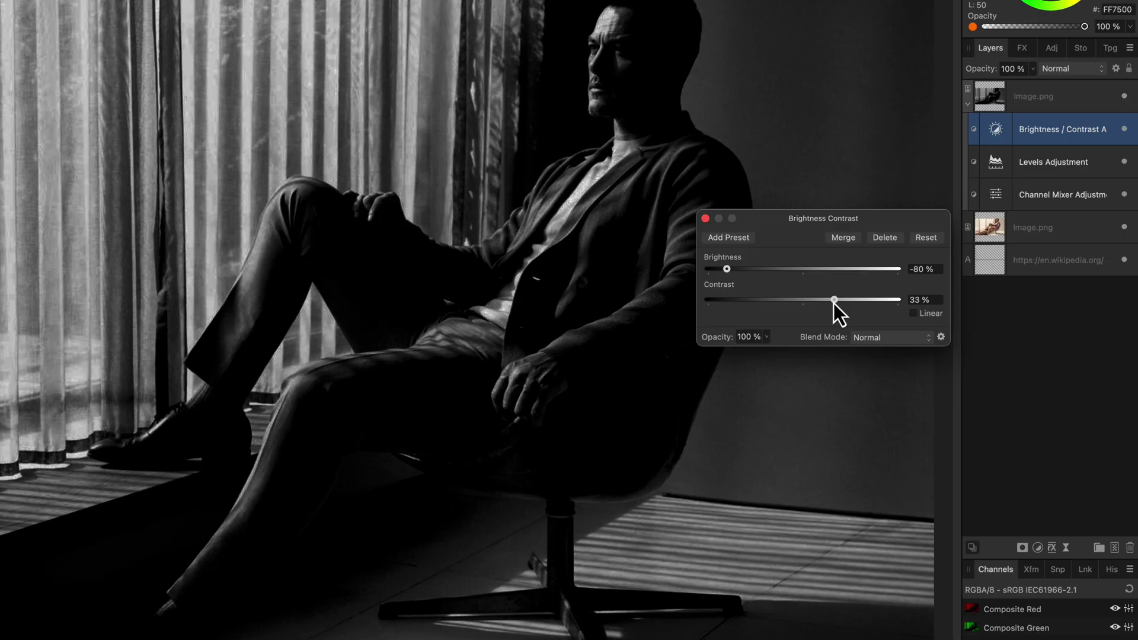
click(706, 218)
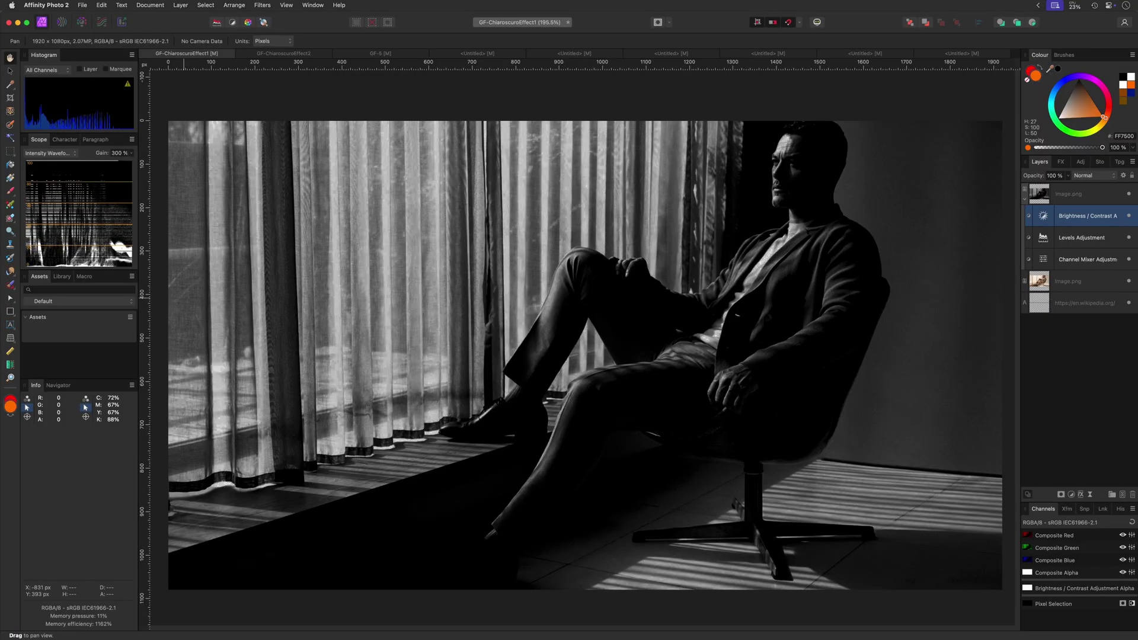
Add a new Fill layer coloured orange E55B00 above the top black-and-white photo
click(1039, 198)
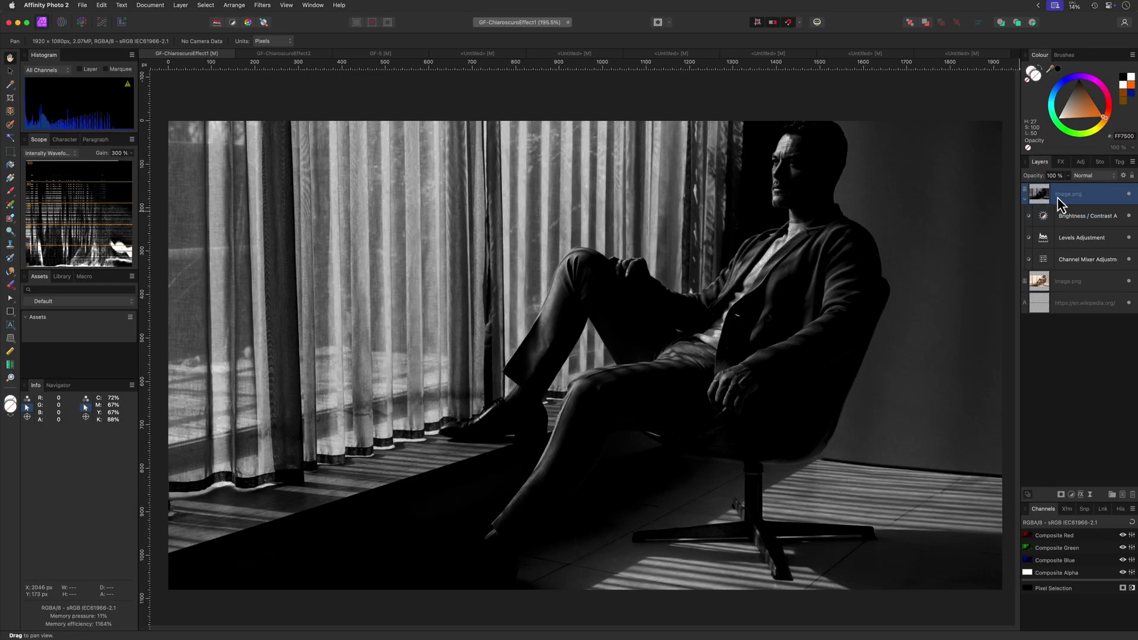
click(183, 6)
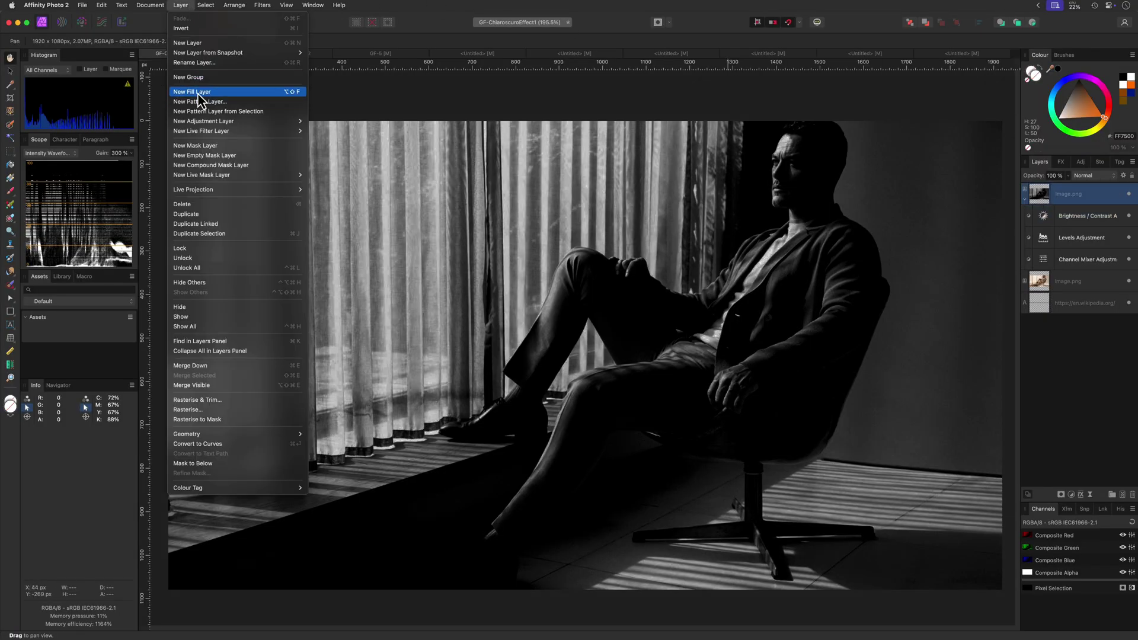
click(234, 93)
click(1105, 120)
drag(1107, 123, 1106, 117)
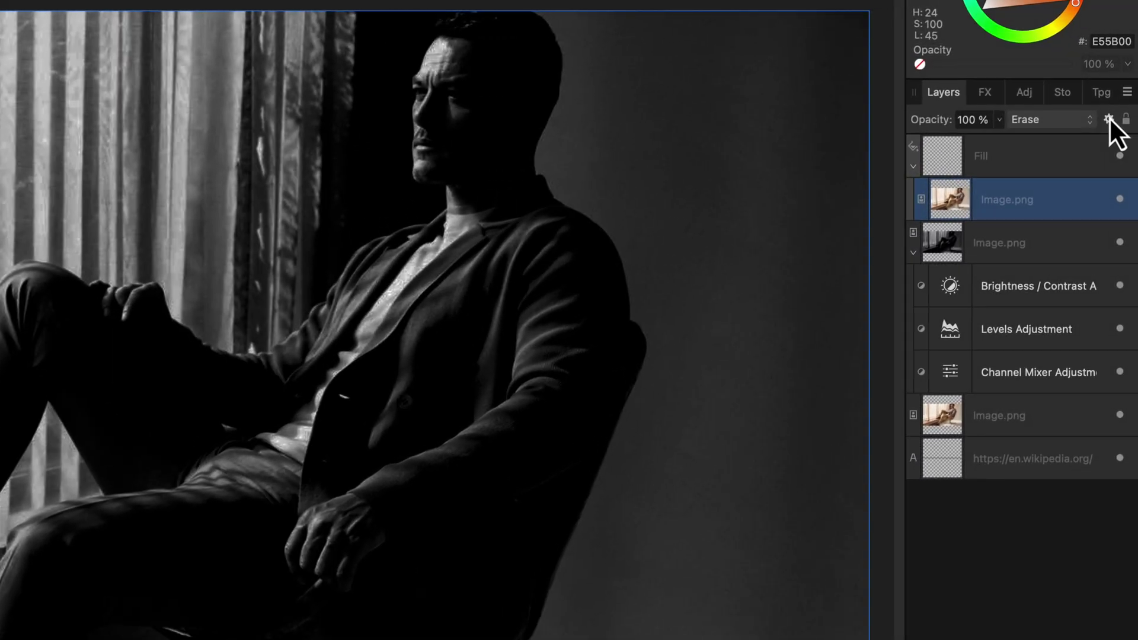
Invert the Erase photo copy's Underlying Composition range to 0% so the orange tints the image
click(1115, 96)
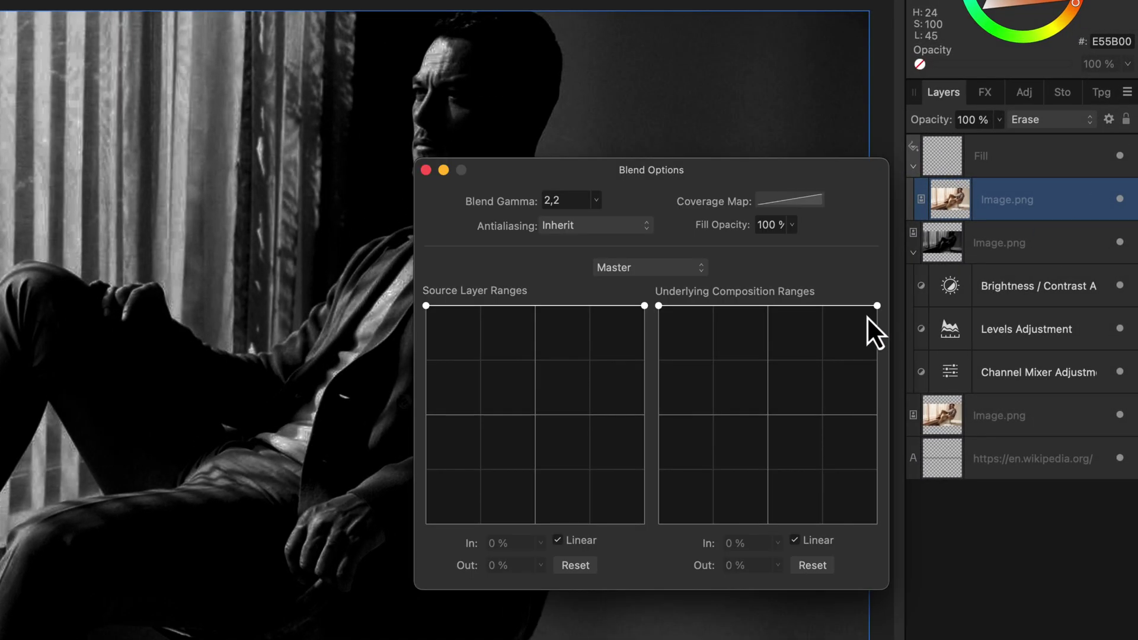
drag(877, 305, 884, 543)
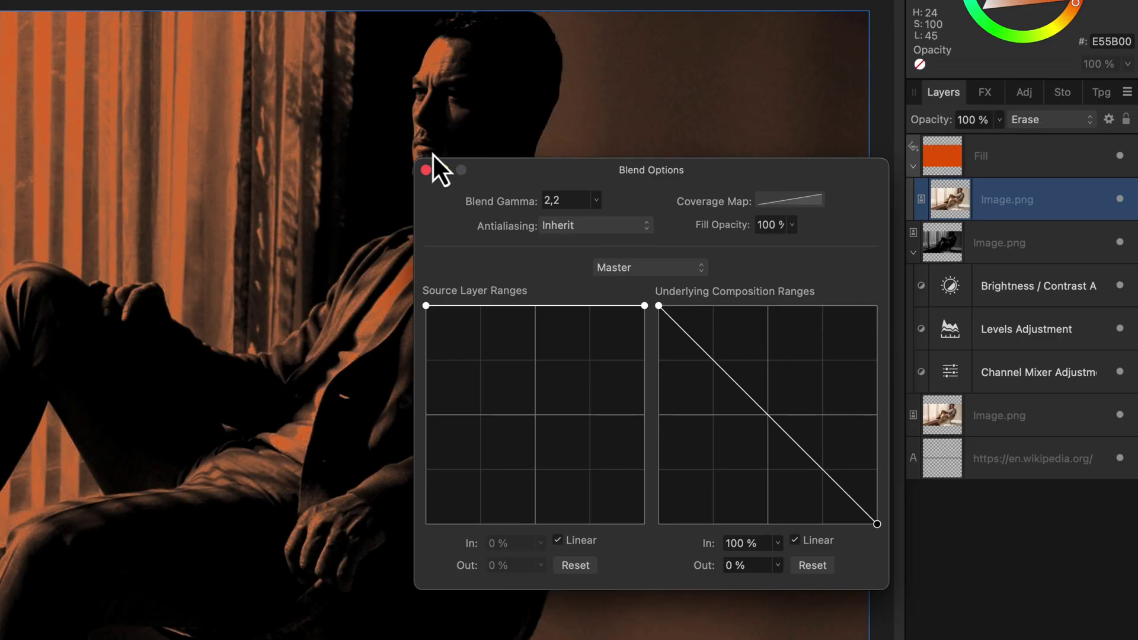
click(425, 170)
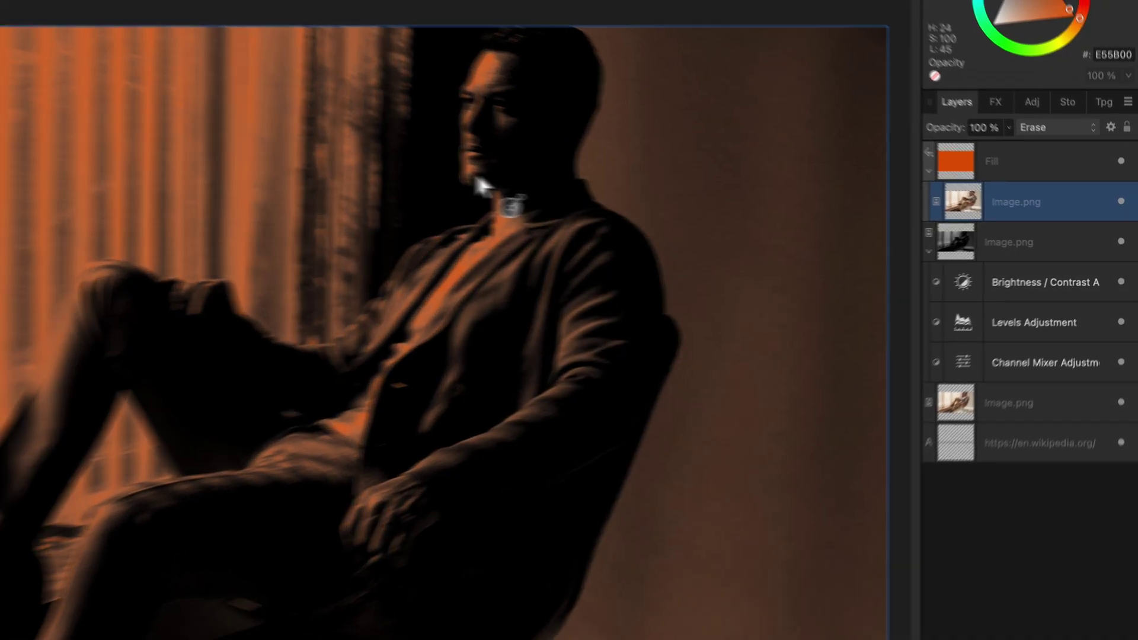
key(v)
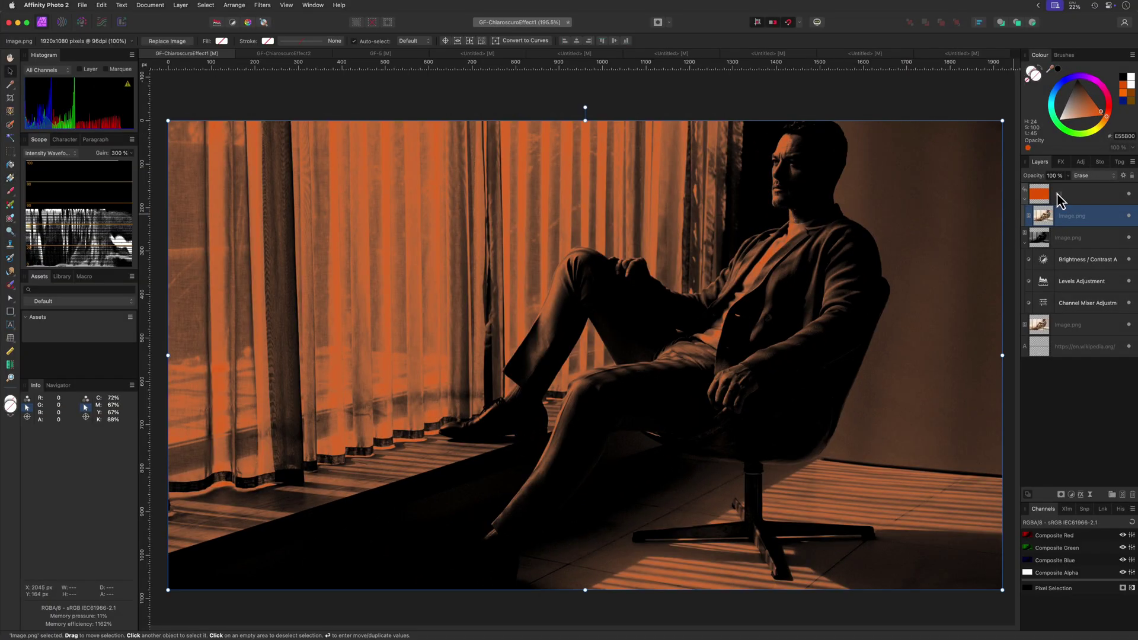
Set the orange Fill layer's blend mode to Hard Light
click(1065, 194)
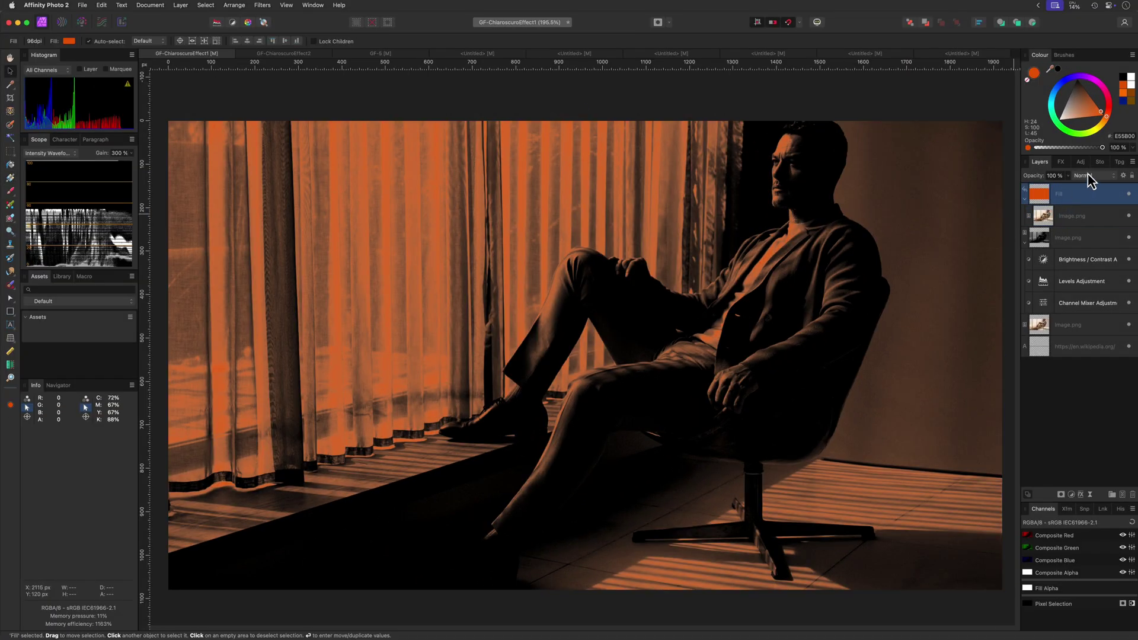
click(1088, 175)
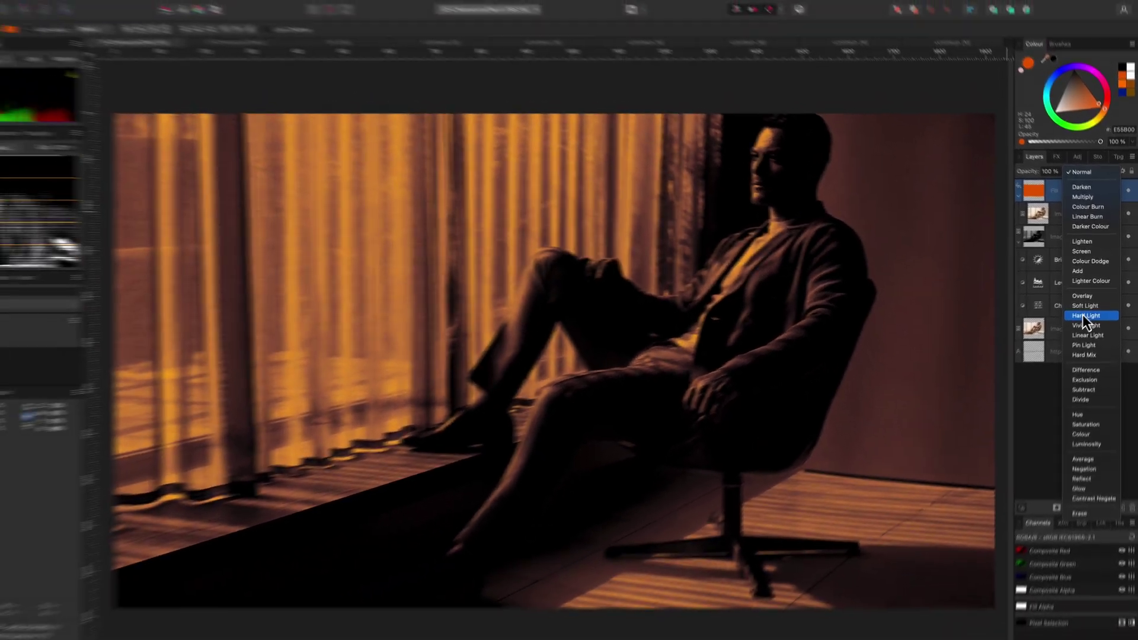
click(1065, 333)
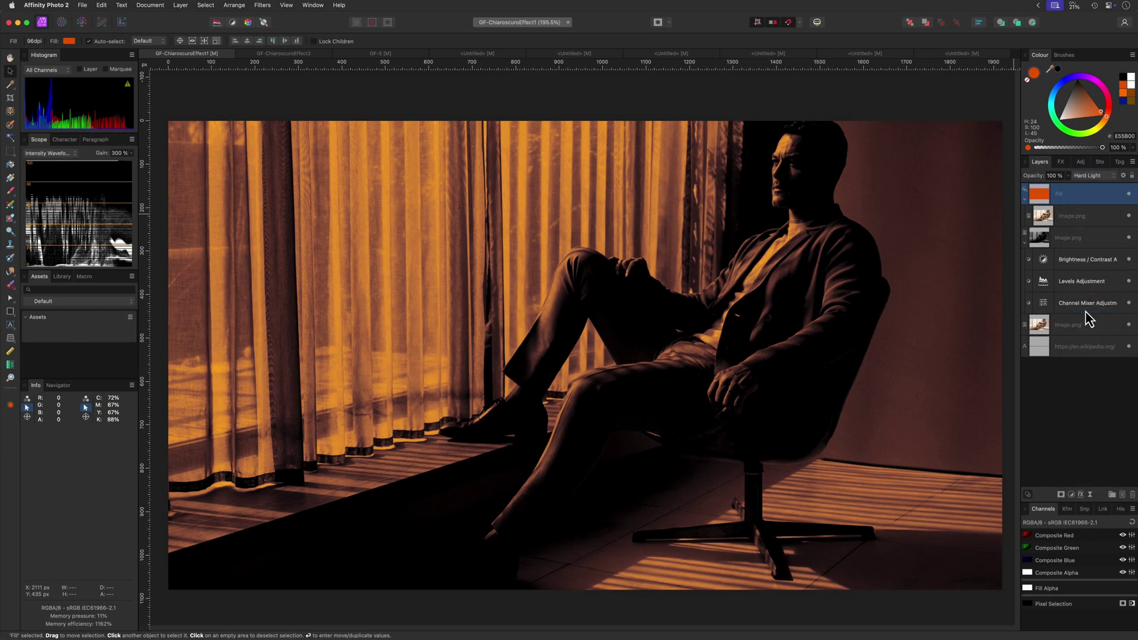
Retune Levels to 35% black, 11% output black, 96% white, and shift the fill to E26000
double_click(1058, 284)
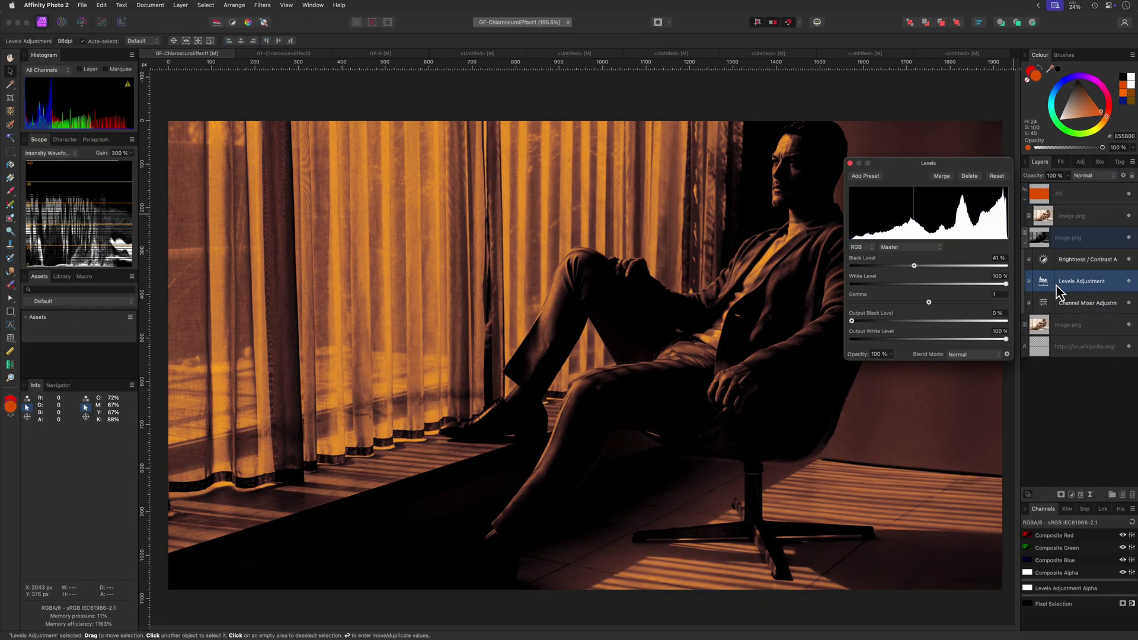
drag(922, 266, 906, 266)
mouse_move(1006, 339)
mouse_down()
mouse_move(989, 340)
mouse_move(1006, 339)
mouse_up()
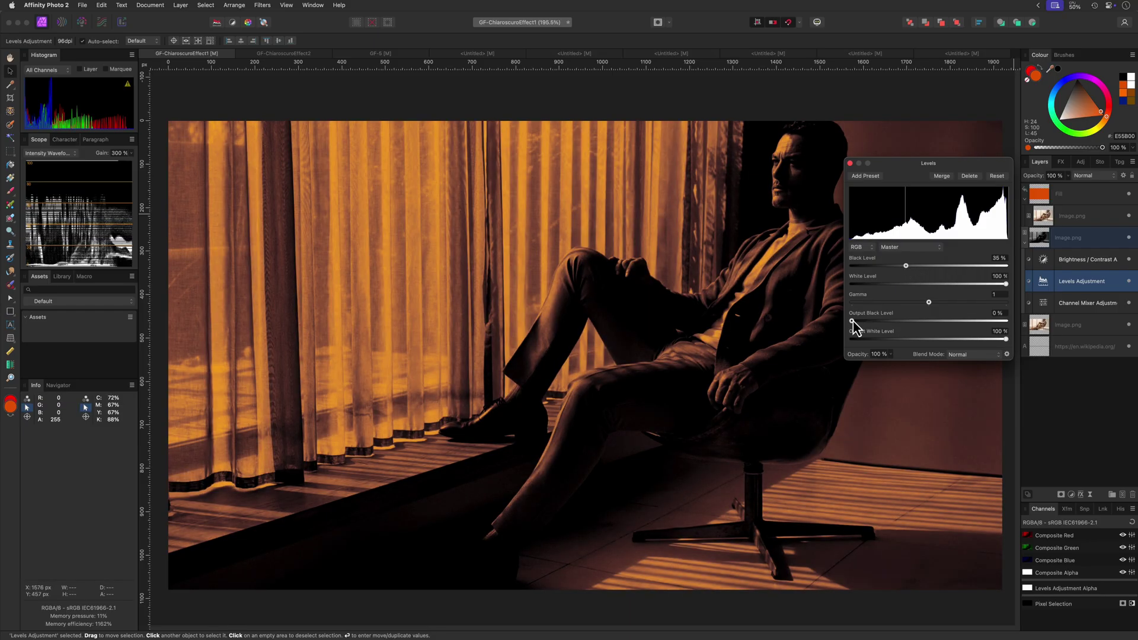
drag(853, 321, 869, 321)
drag(1006, 284, 1001, 285)
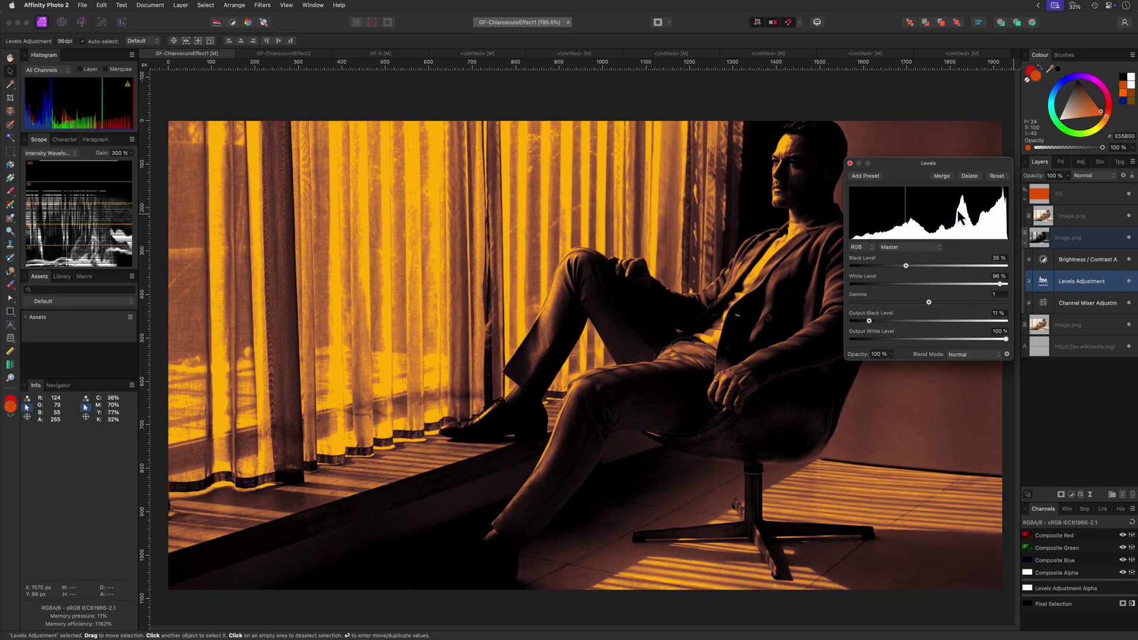
click(1061, 194)
drag(1107, 117, 1118, 139)
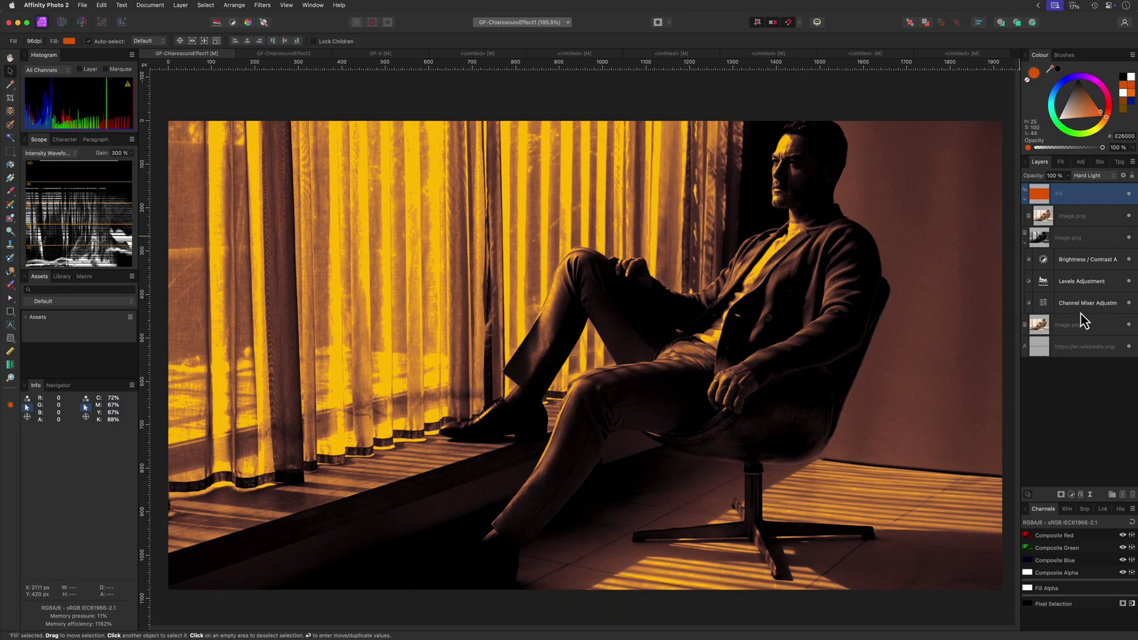
Duplicate the original photo and place the copy at the top in Colour blend mode
click(1057, 328)
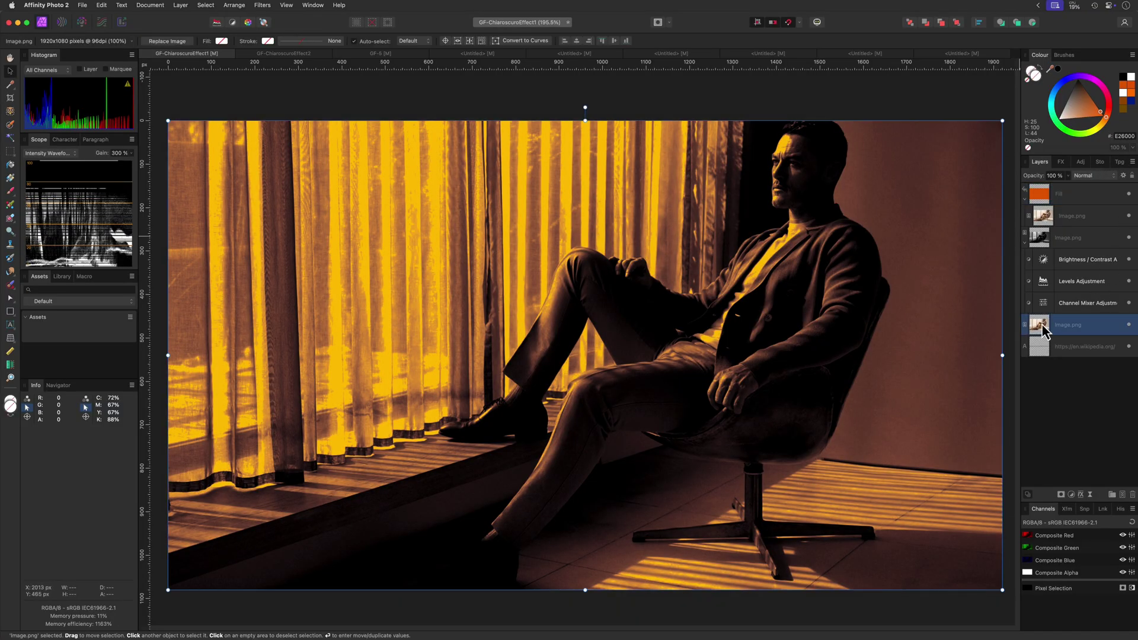
right_click(1051, 327)
click(1044, 433)
drag(1041, 325, 1094, 208)
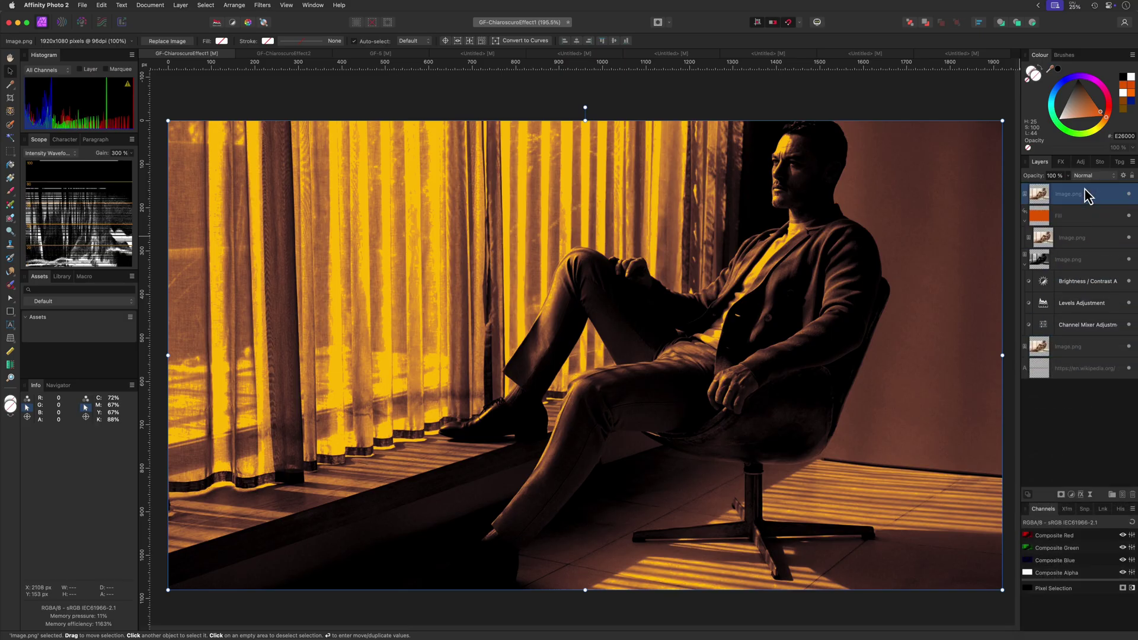
click(1096, 176)
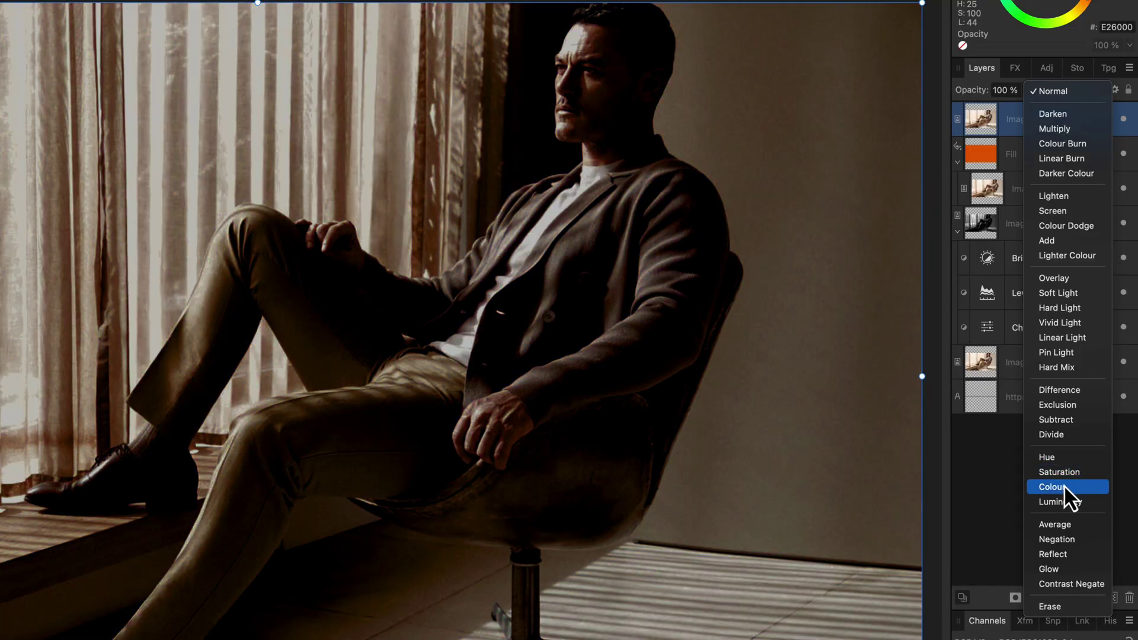
click(1064, 485)
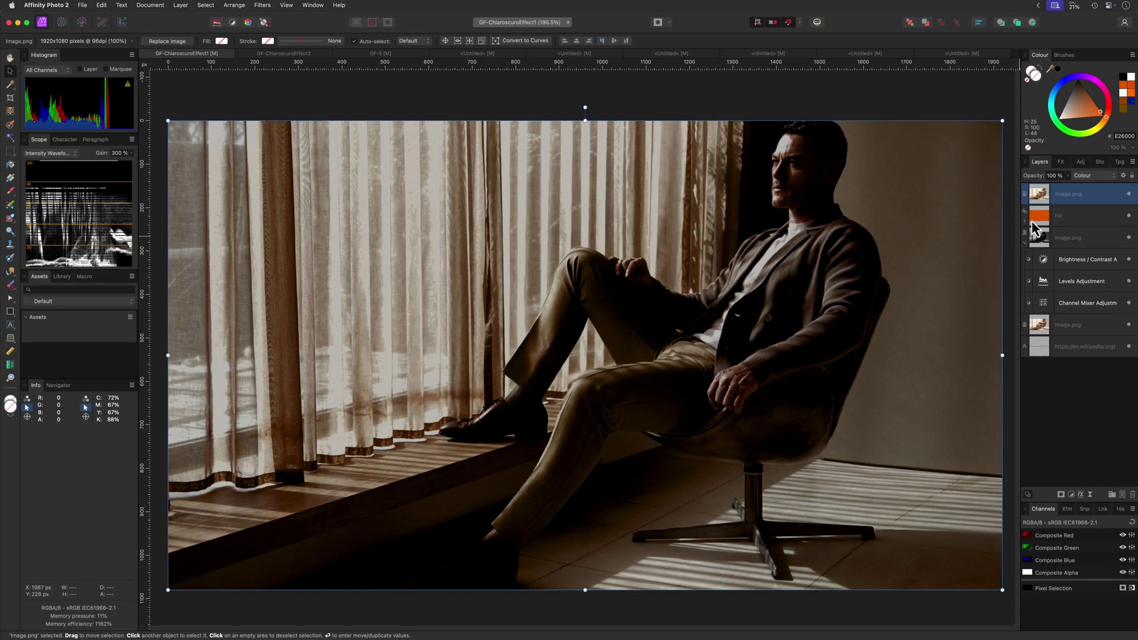
drag(1028, 229, 1030, 247)
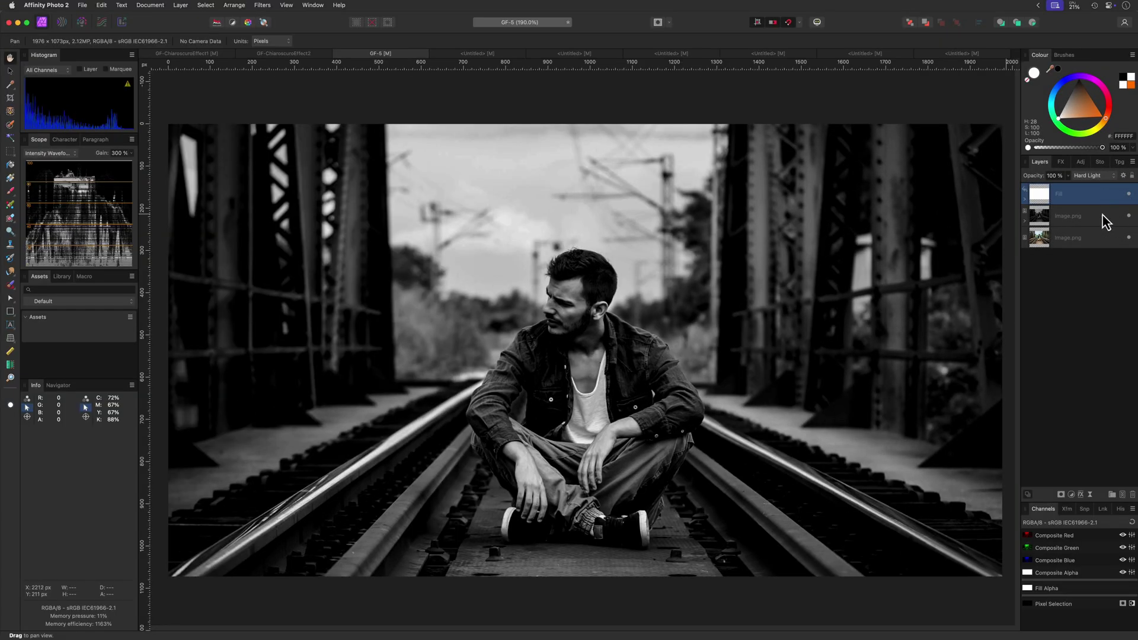
Select the GF-5 Fill and Image.png layers and toggle them off and on to compare colour with black-and-white
shift+click(1106, 222)
click(1129, 217)
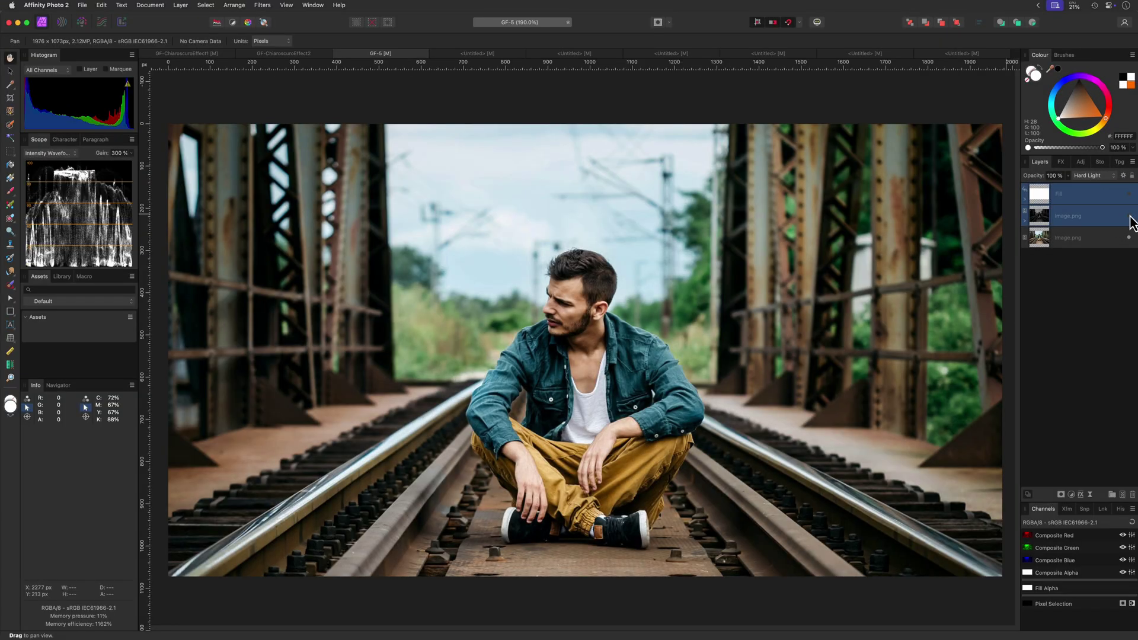
click(1129, 217)
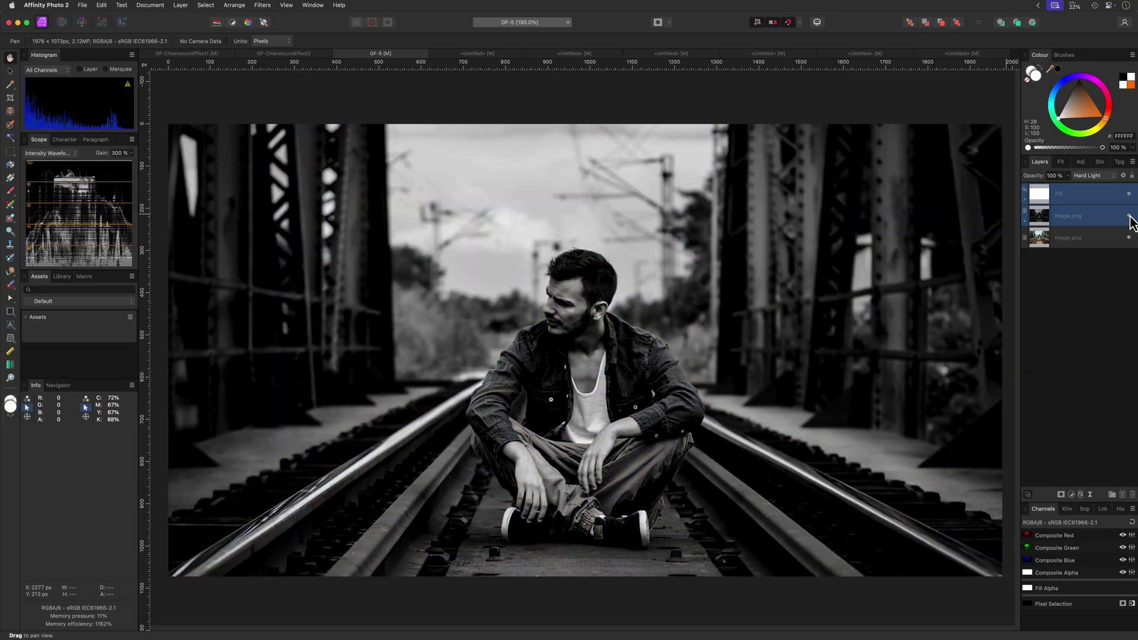
On the GF-ChiaroscuroEffect2 portrait, compare the ungraded view, then solo the orange gradient Fill layer
click(308, 54)
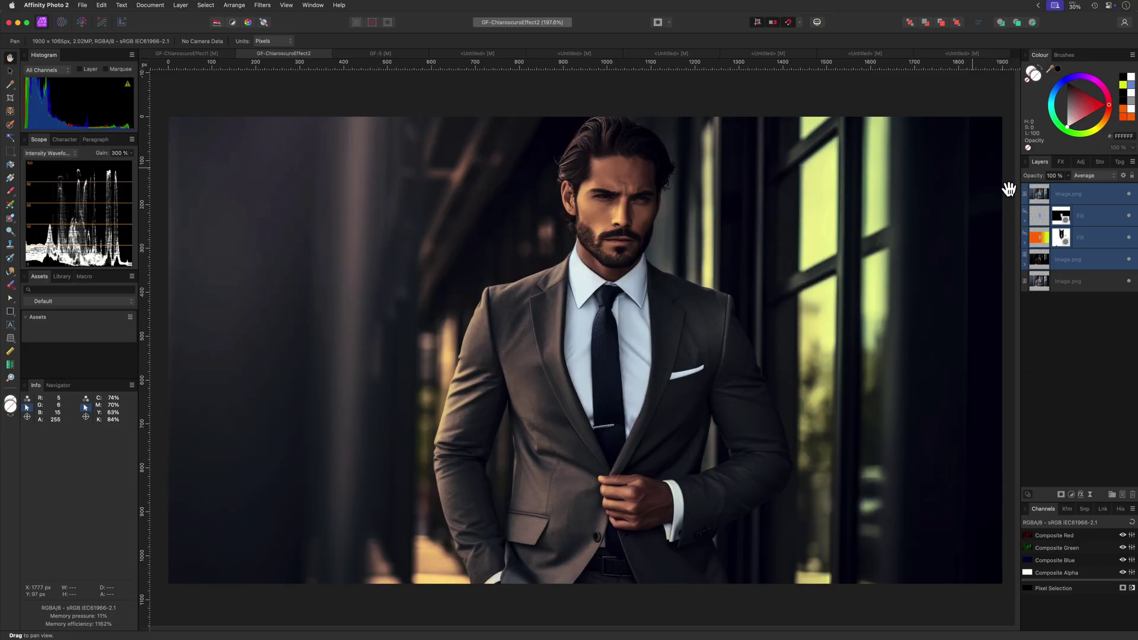
click(1128, 259)
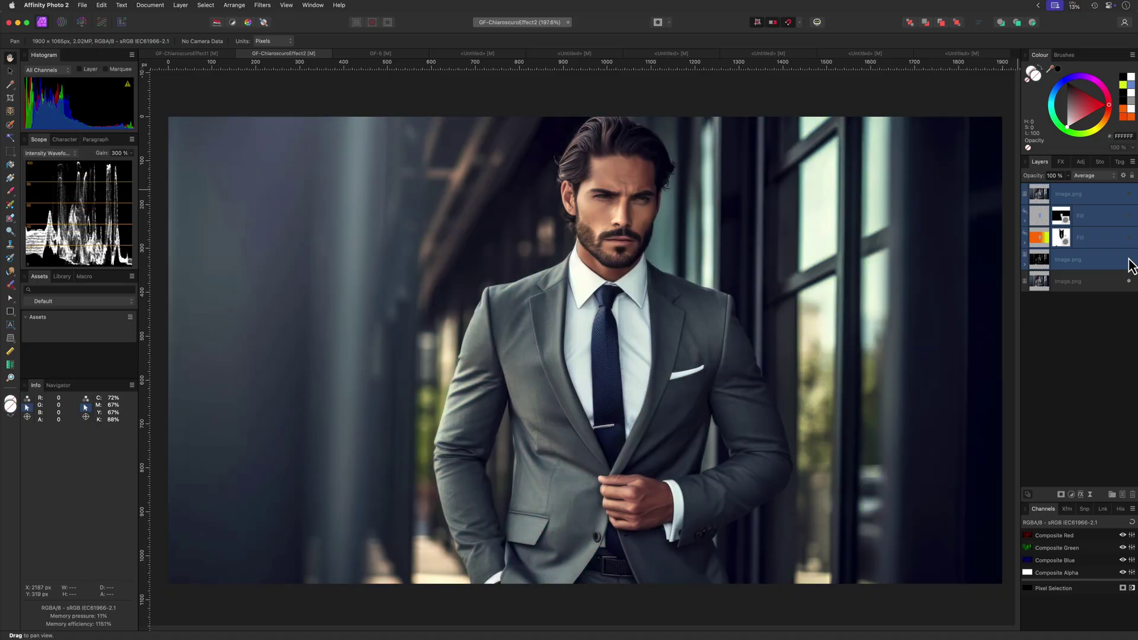
alt+click(1037, 238)
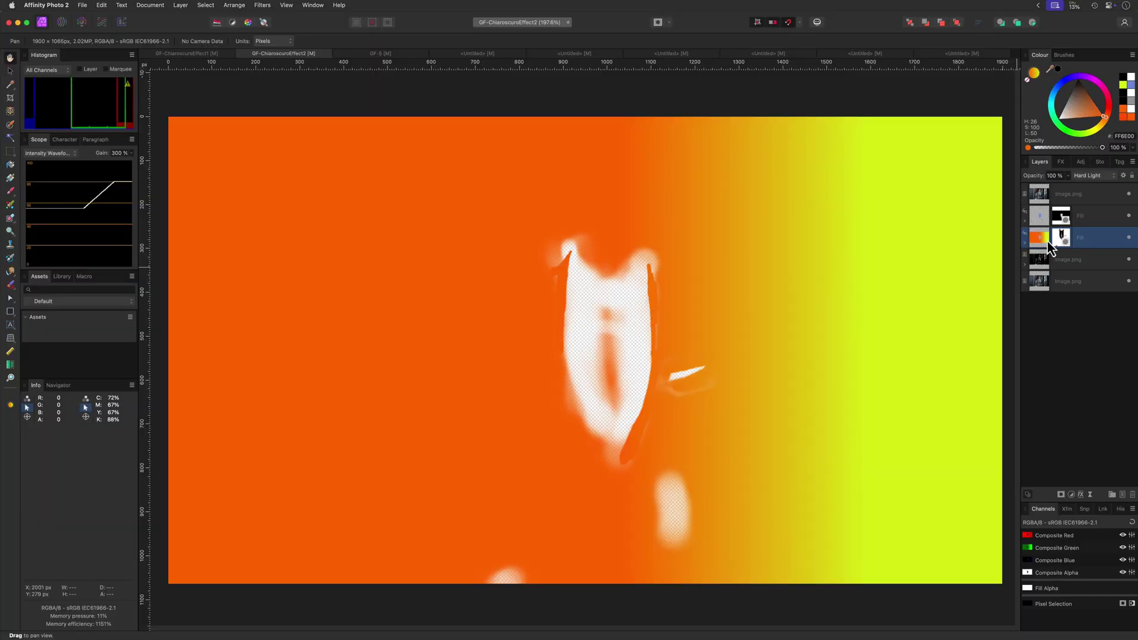
click(1084, 259)
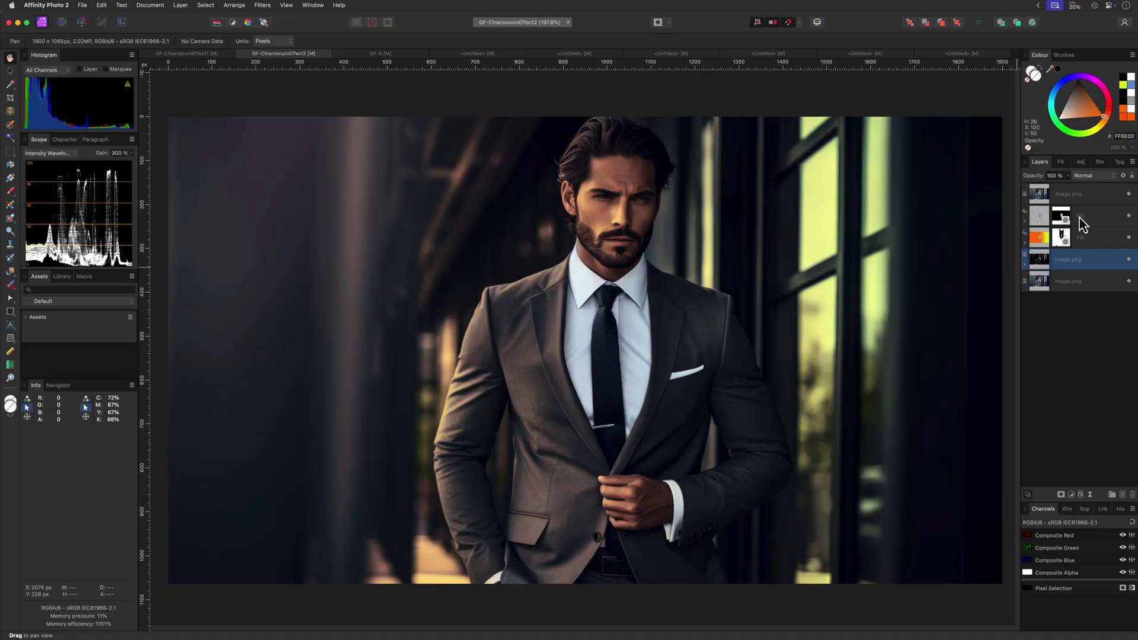
alt+click(1042, 239)
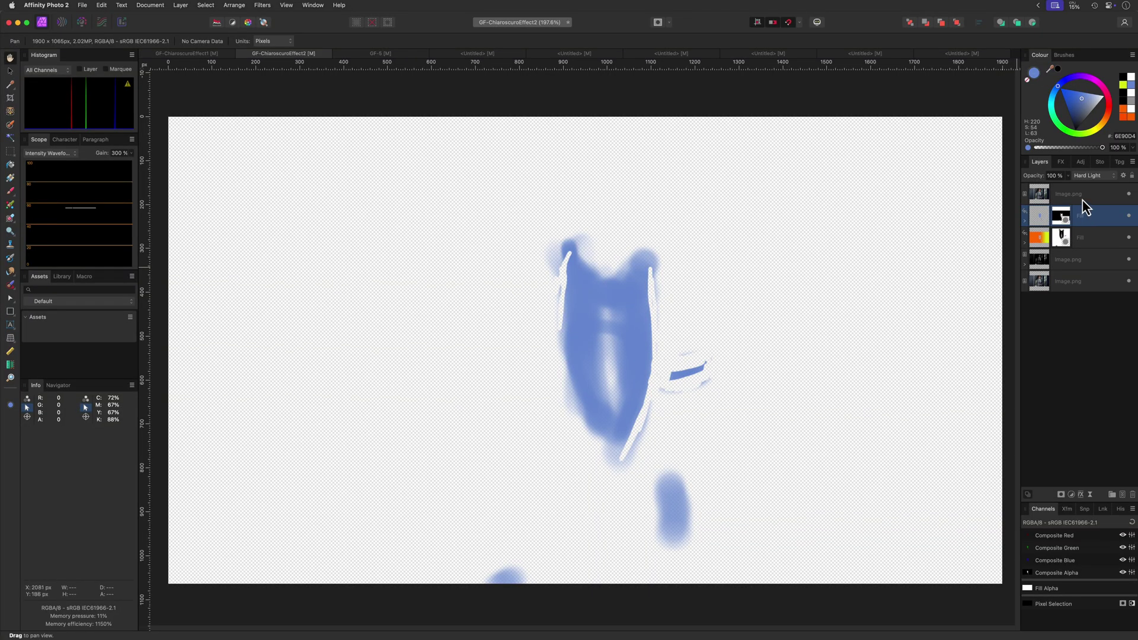
Exit layer isolation to show the full dark chiaroscuro suit composite with yellow-tinged highlights
alt+click(1083, 203)
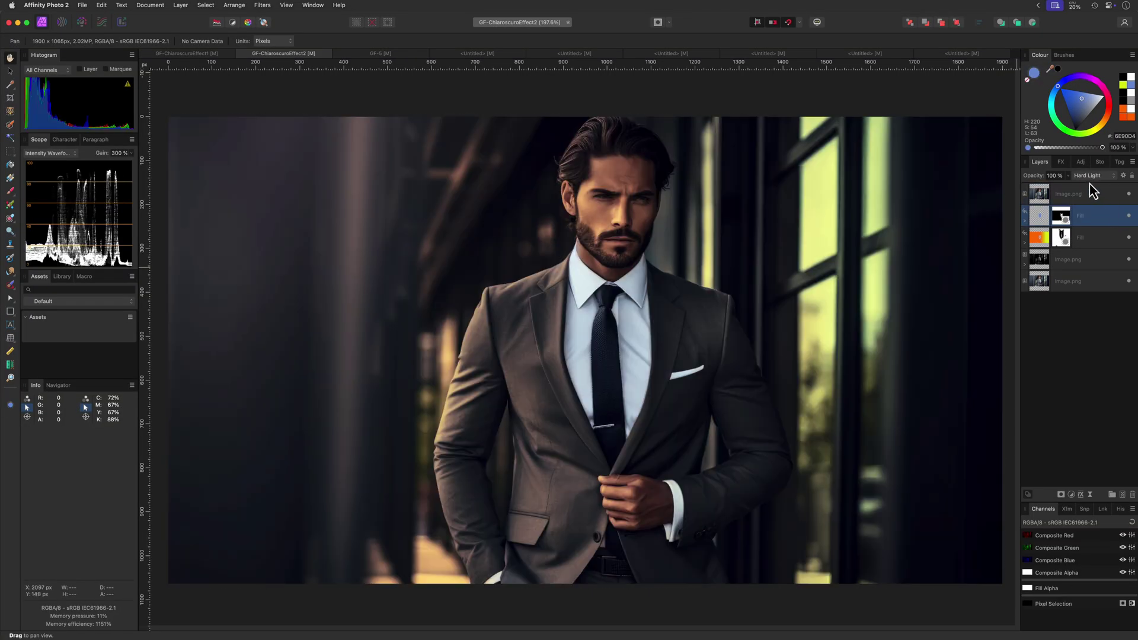
click(1063, 199)
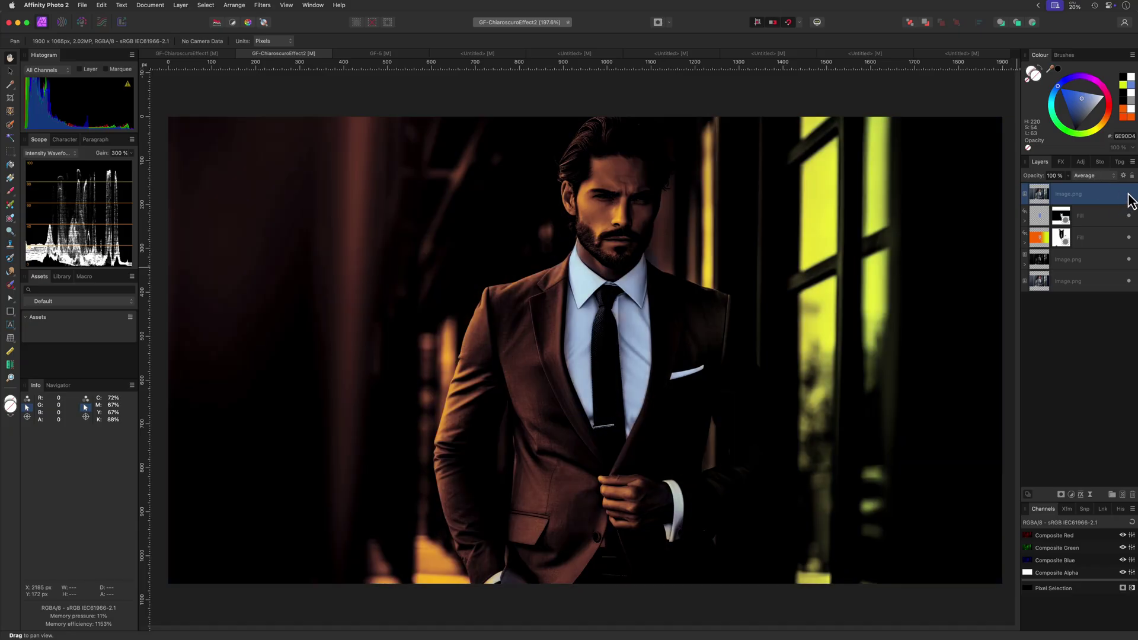
click(1128, 194)
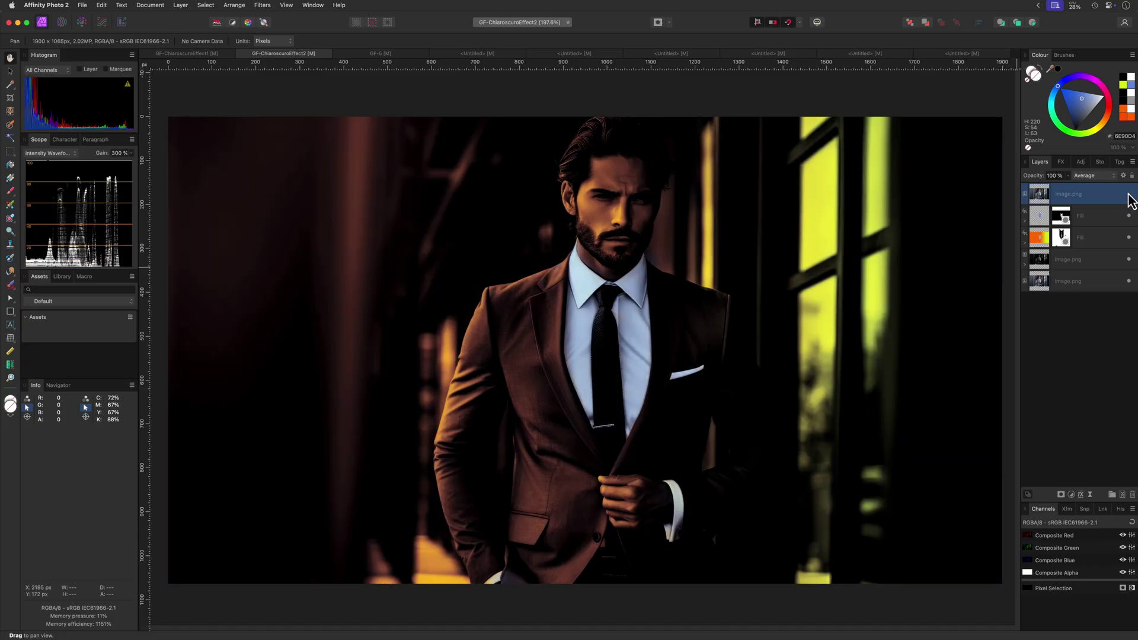
click(1088, 178)
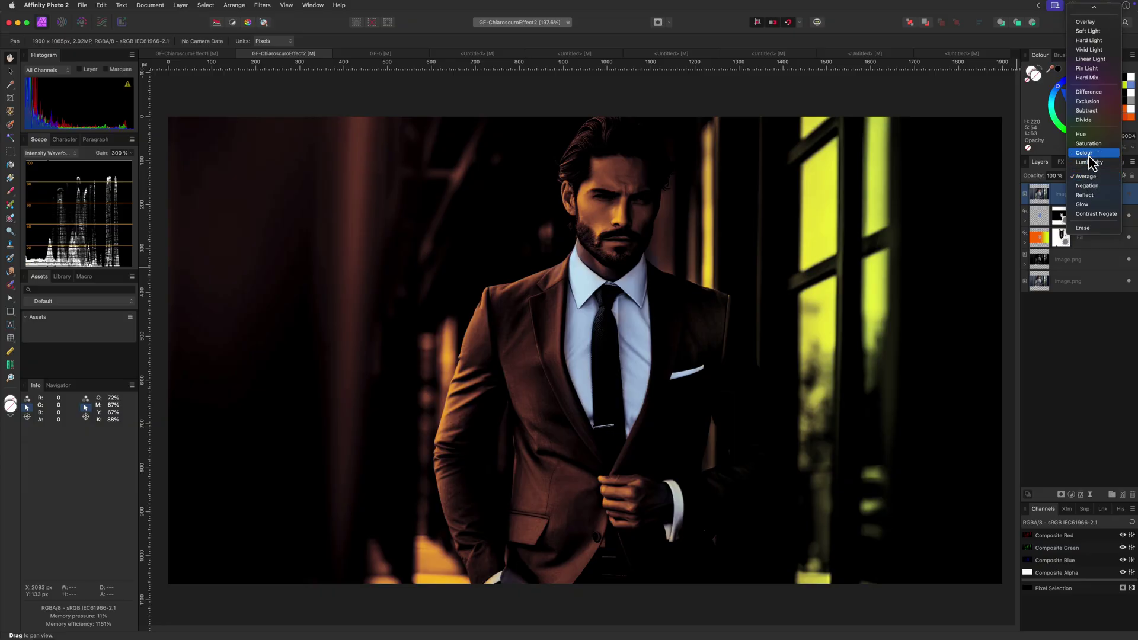
click(1090, 176)
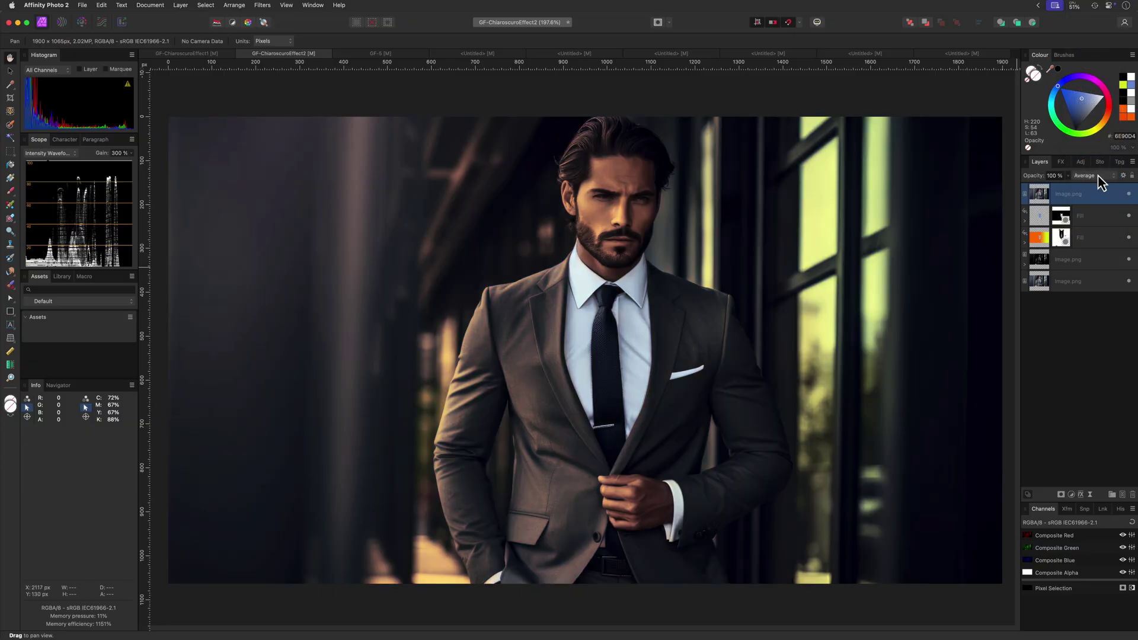
click(1098, 176)
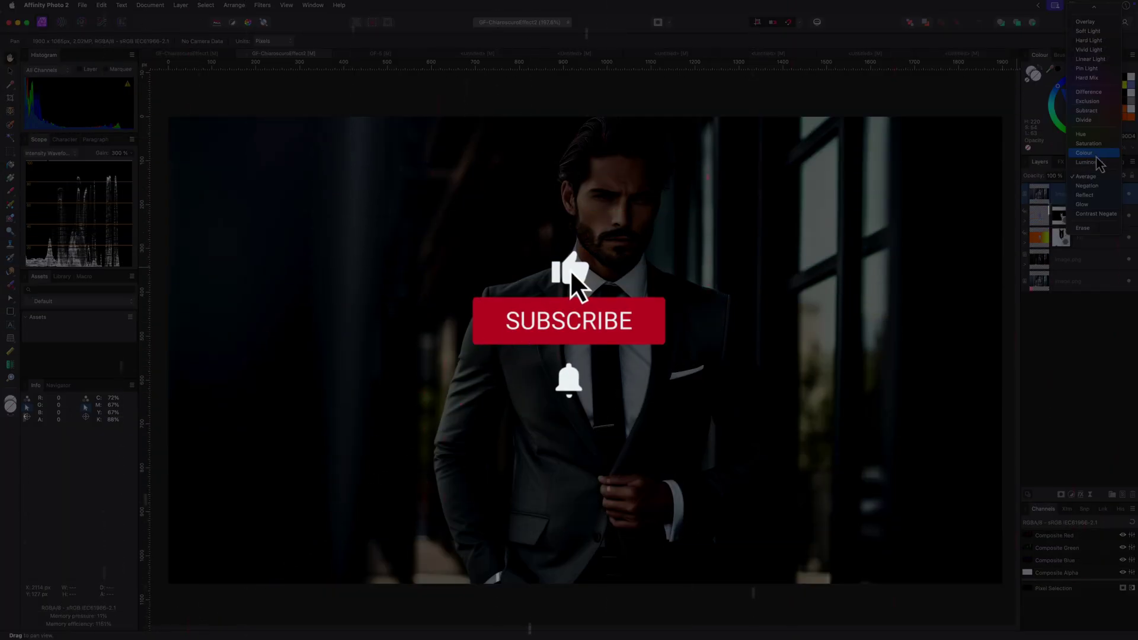
click(1094, 176)
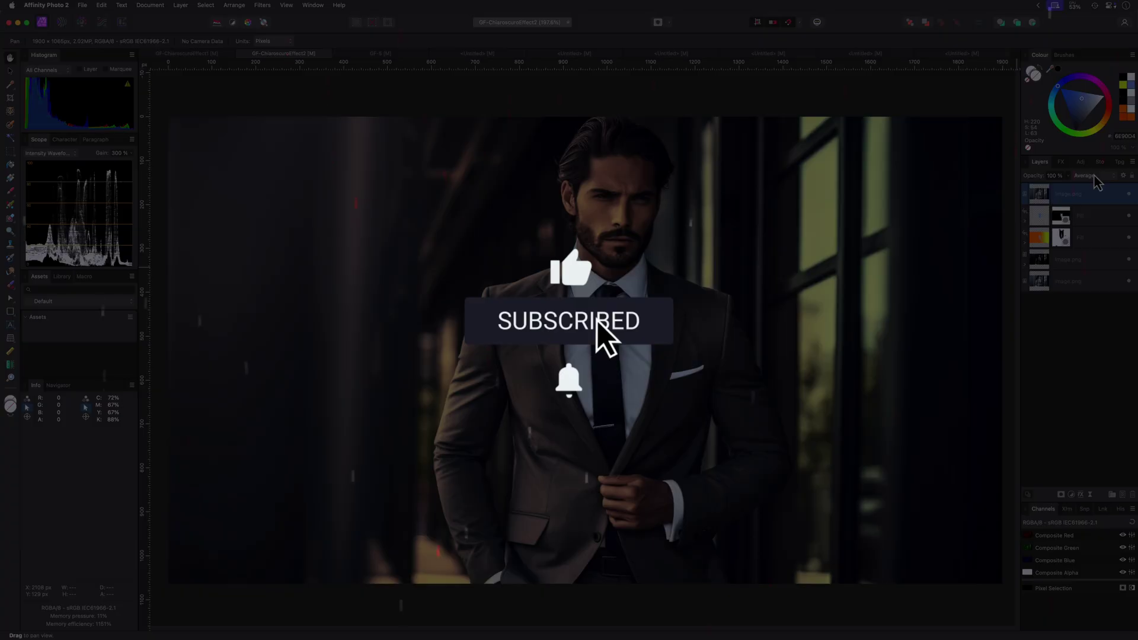